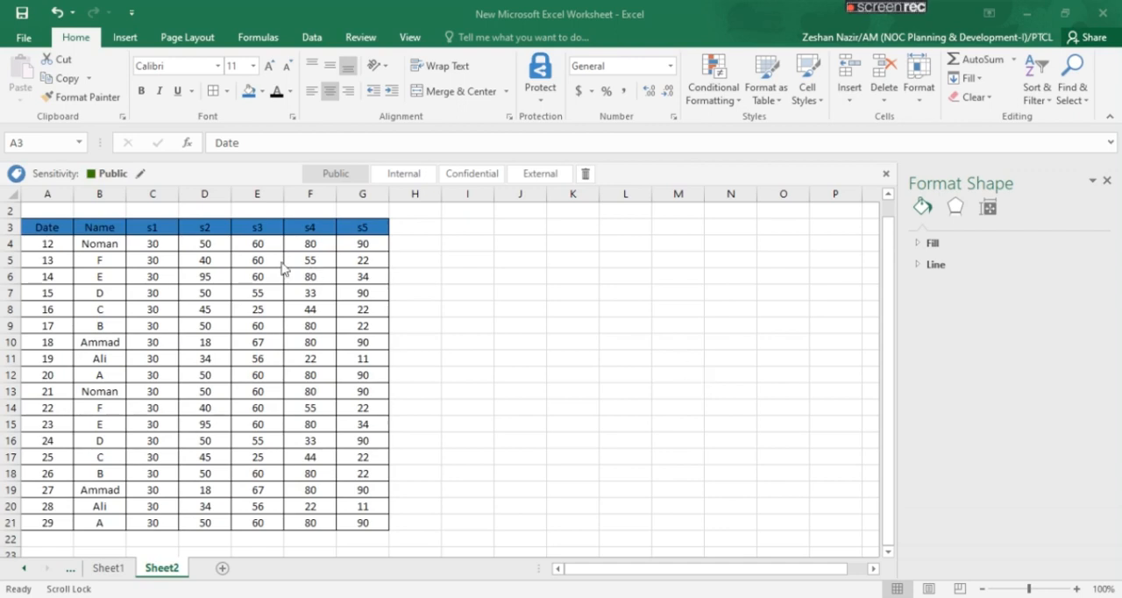
# Add filter controls to the table's header row 3 on Sheet2
pyautogui.click(11, 227)
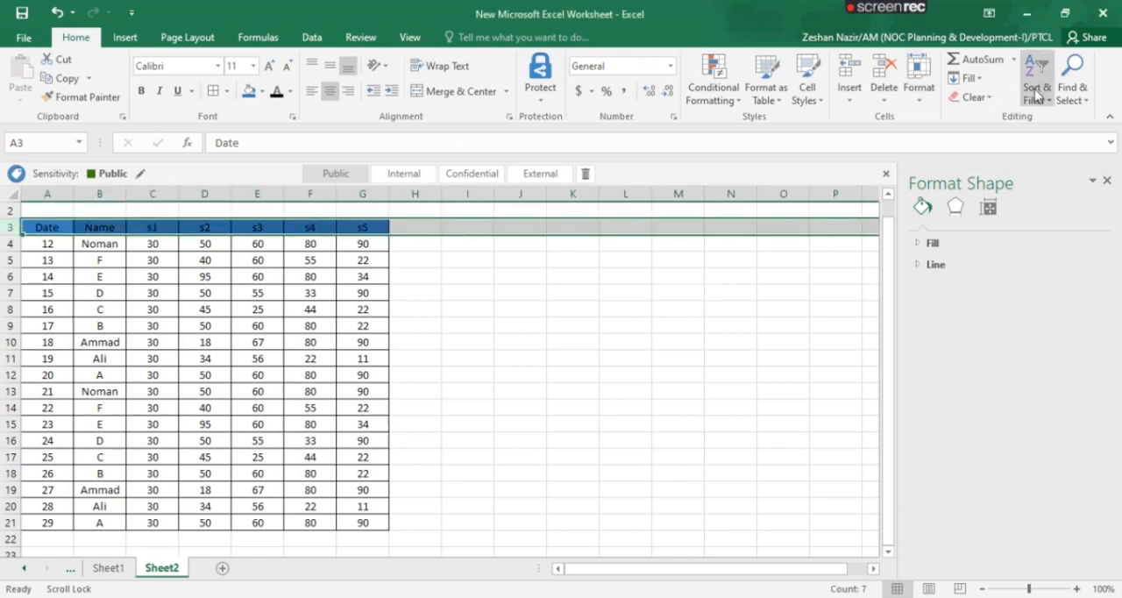
pyautogui.click(1036, 90)
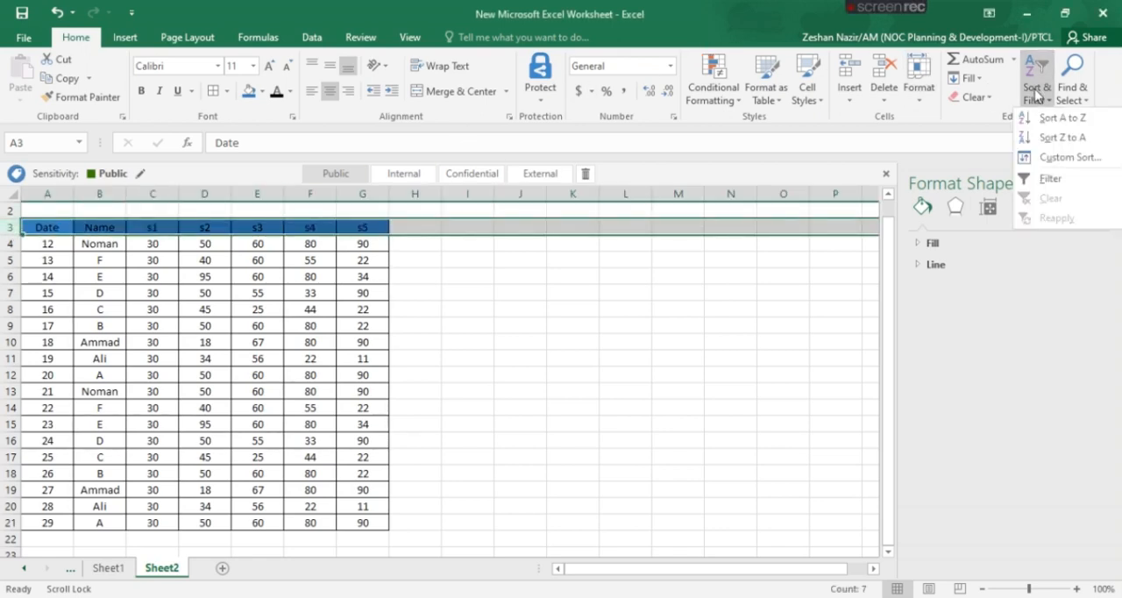
pyautogui.click(1056, 177)
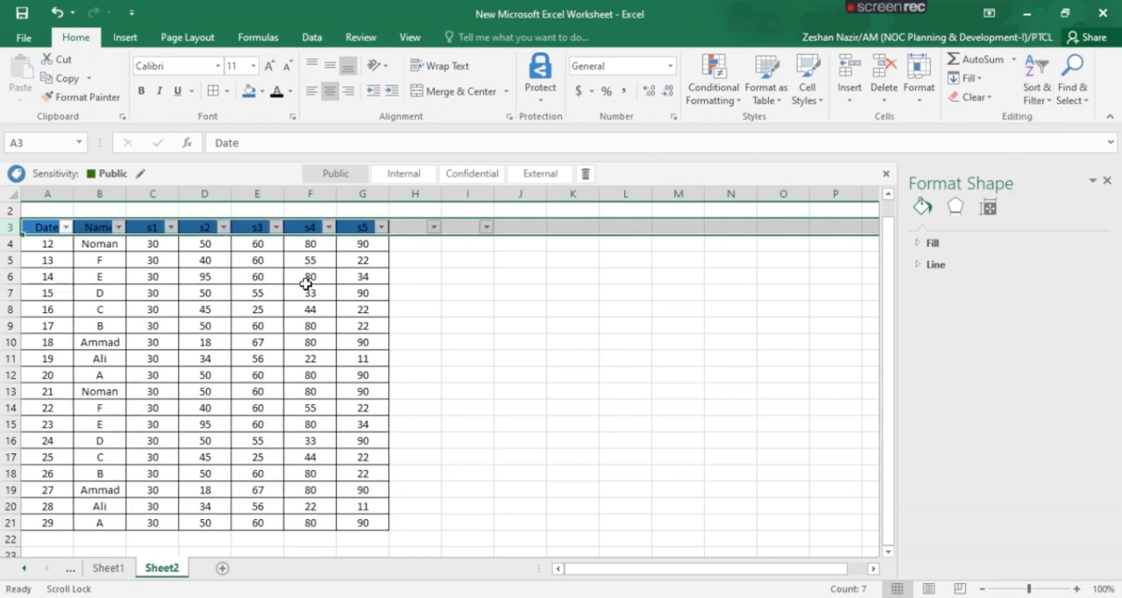
# Filter the Name column so that only the third name in the filter list is shown
pyautogui.click(119, 228)
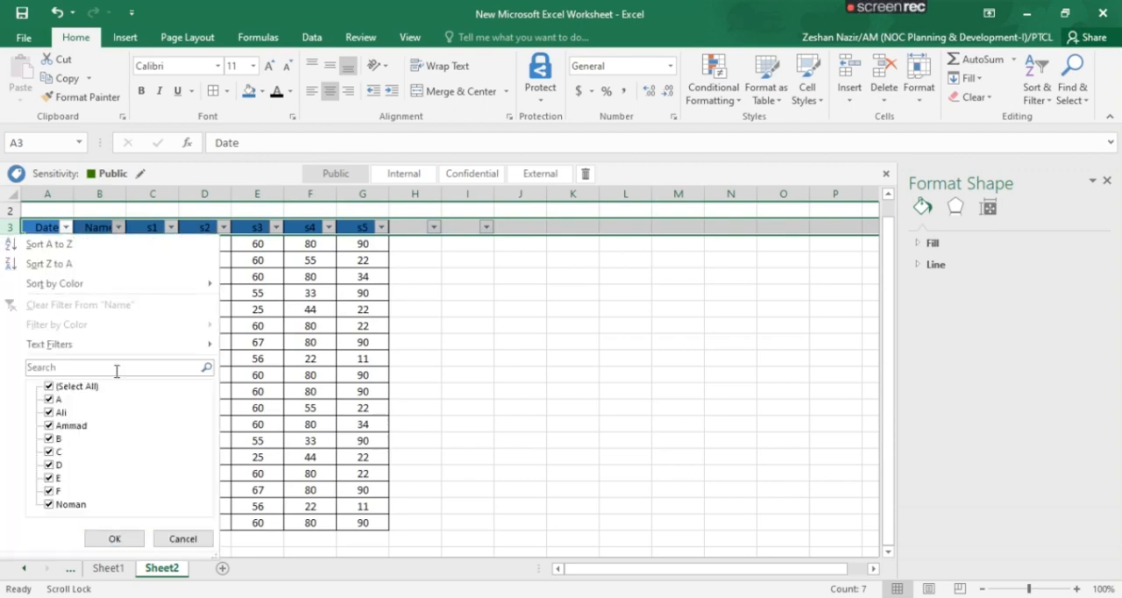
pyautogui.click(50, 386)
pyautogui.click(50, 425)
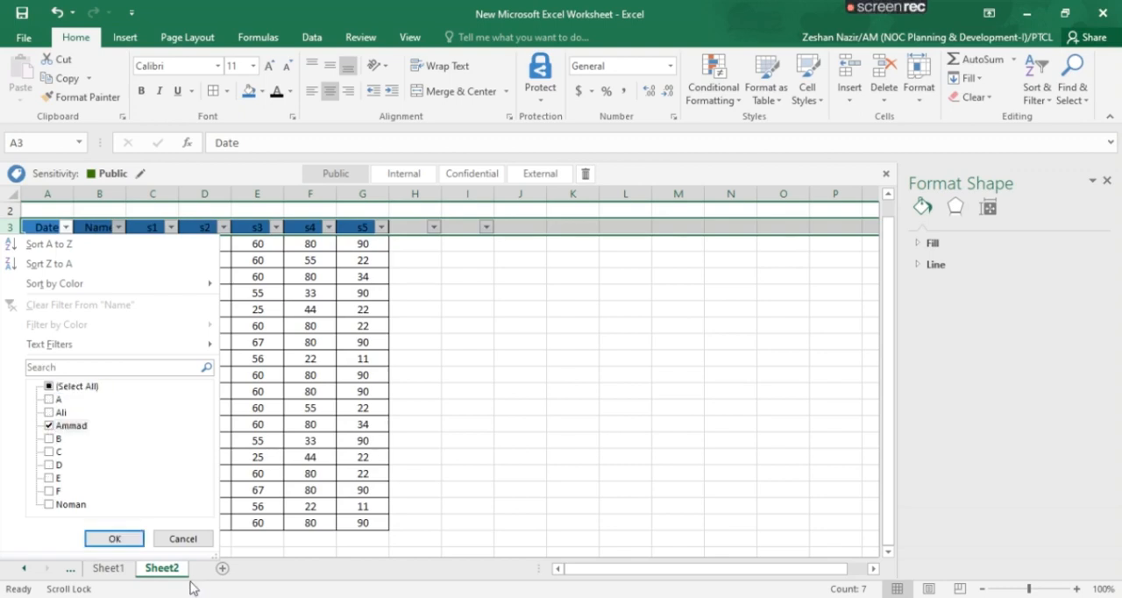
pyautogui.click(112, 539)
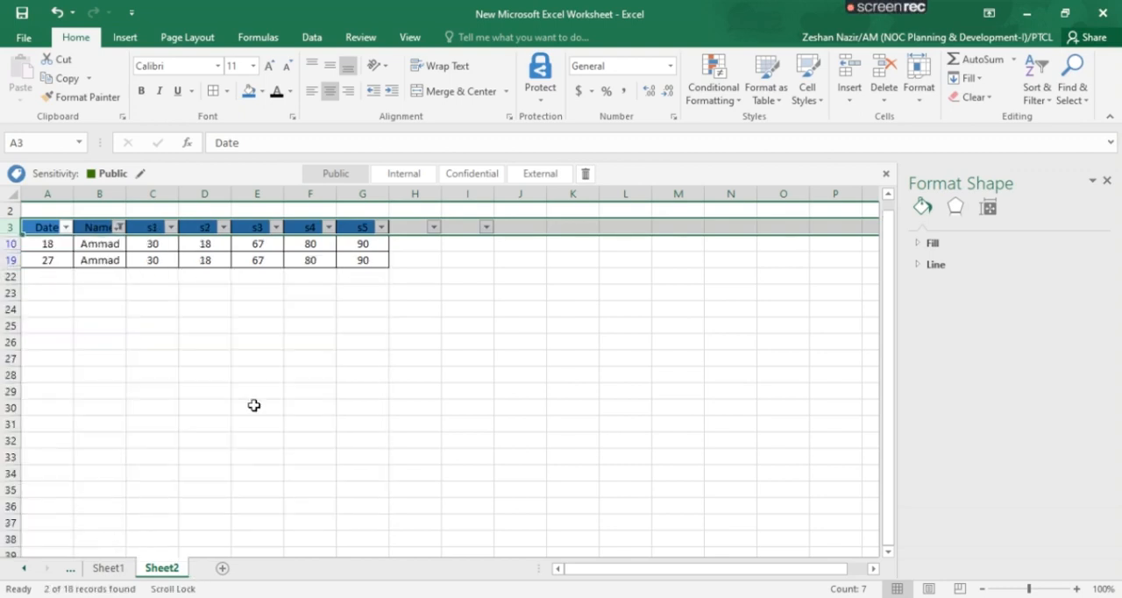
# Copy the two filtered data rows without the header and paste them into a new worksheet starting at cell A2
pyautogui.click(53, 251)
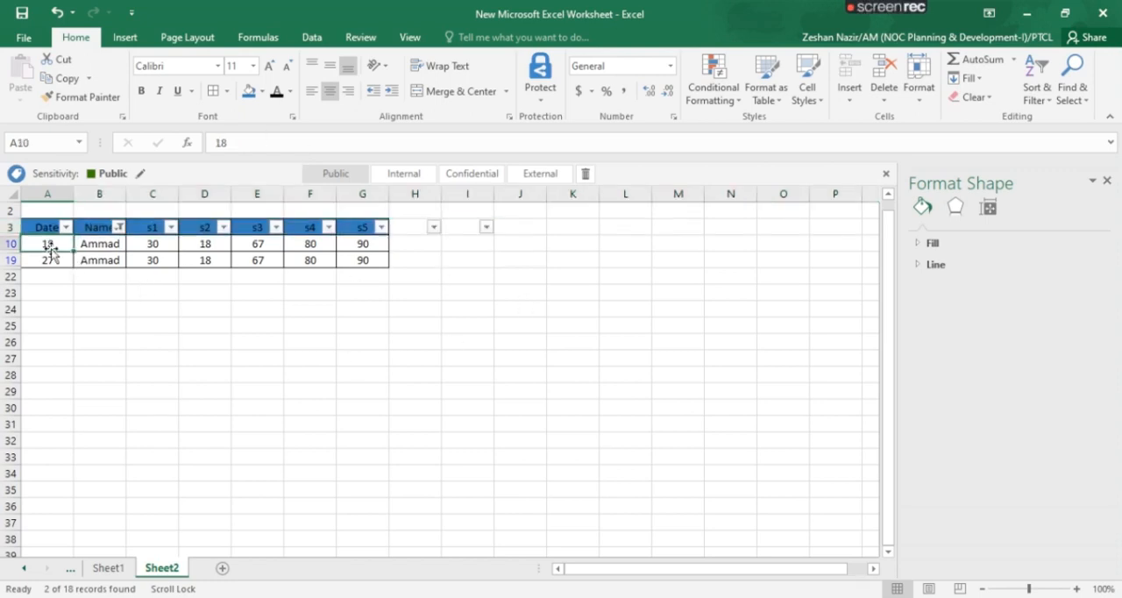
pyautogui.keyDown('shift'); pyautogui.click(360, 256); pyautogui.keyUp('shift')
pyautogui.hotkey('ctrl', 'c')
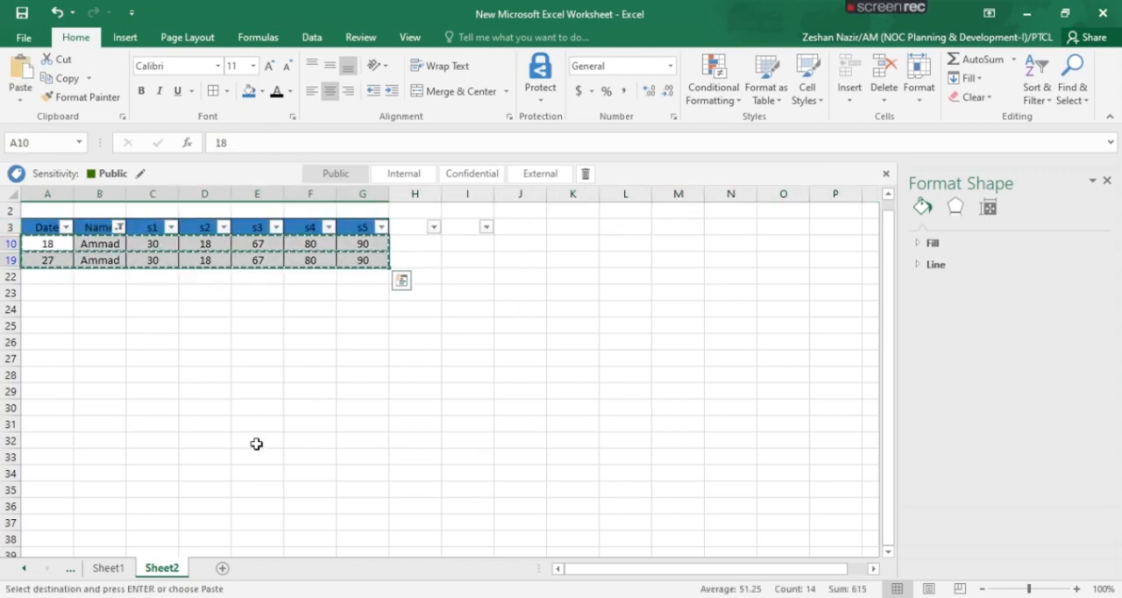
pyautogui.click(221, 569)
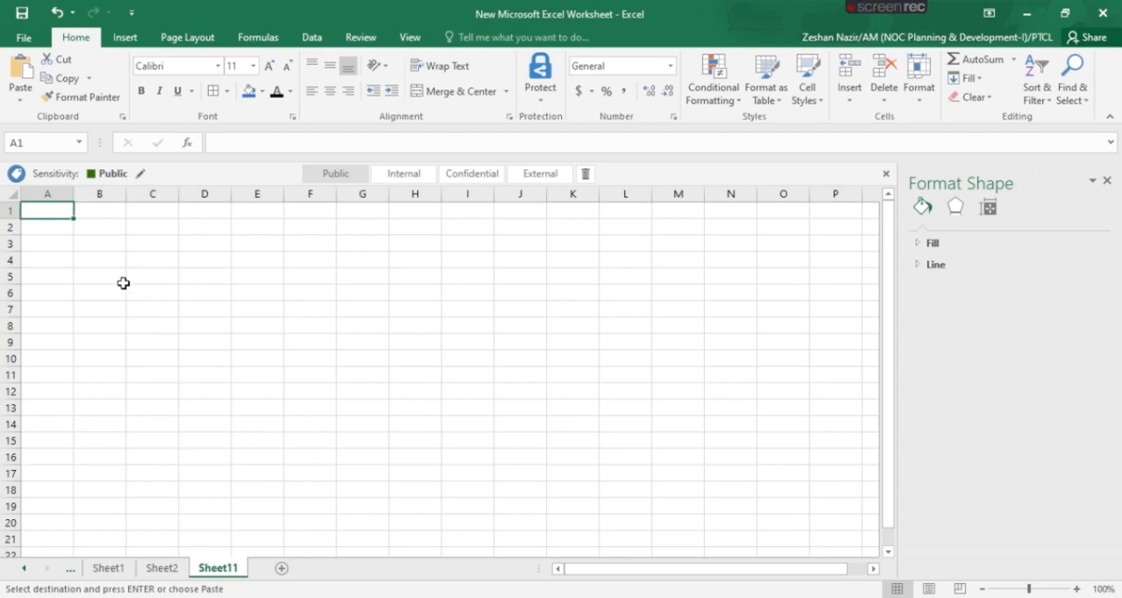
pyautogui.click(55, 230)
pyautogui.hotkey('ctrl', 'v')
pyautogui.press('ctrl')
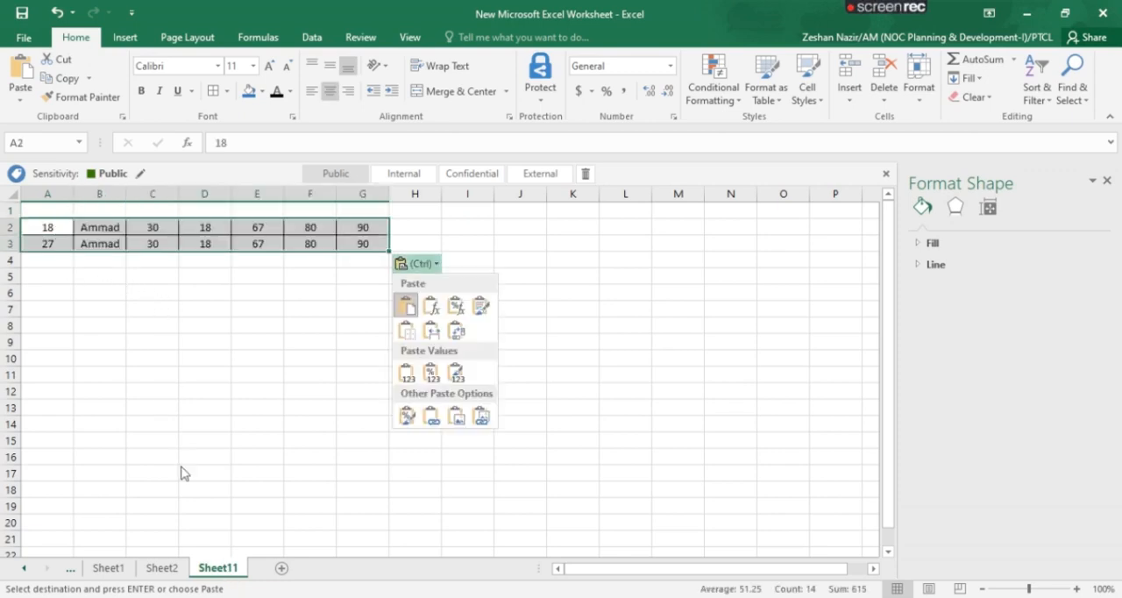
# Rename the new worksheet with the person's name from its pasted rows
pyautogui.rightClick(221, 570)
pyautogui.click(276, 414)
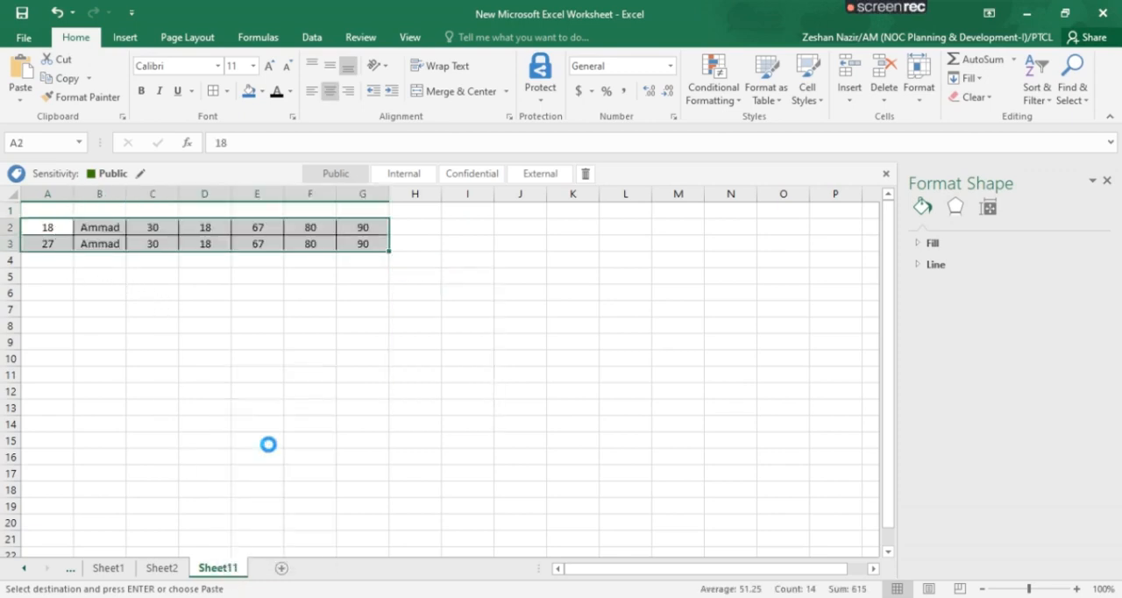
pyautogui.write('amm')
pyautogui.press('BackSpace')
pyautogui.press('BackSpace')
pyautogui.press('BackSpace')
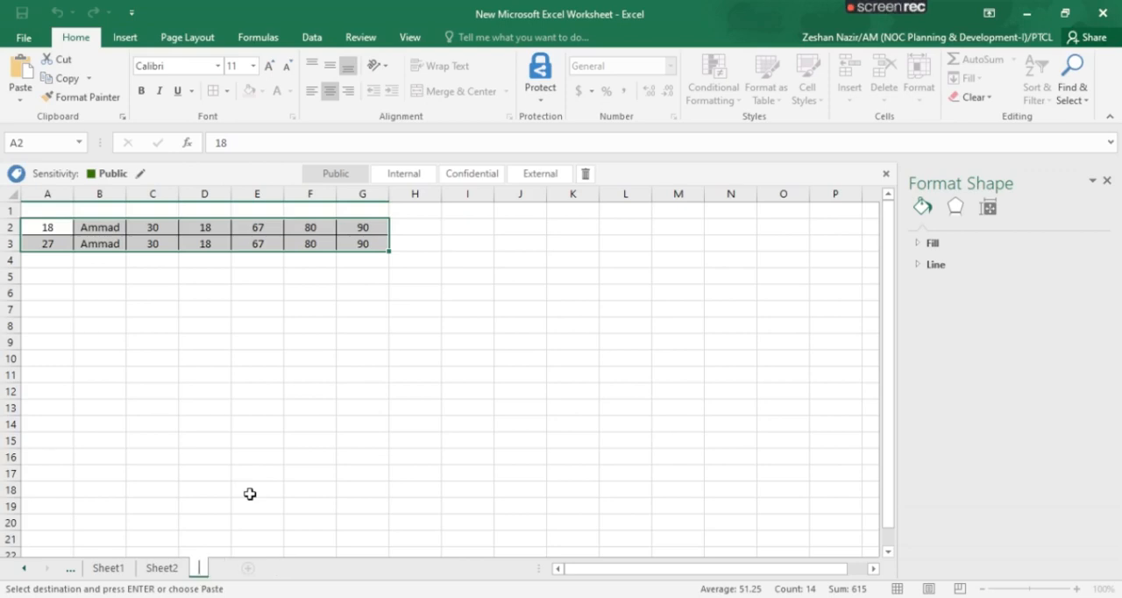
pyautogui.write('Ammad')
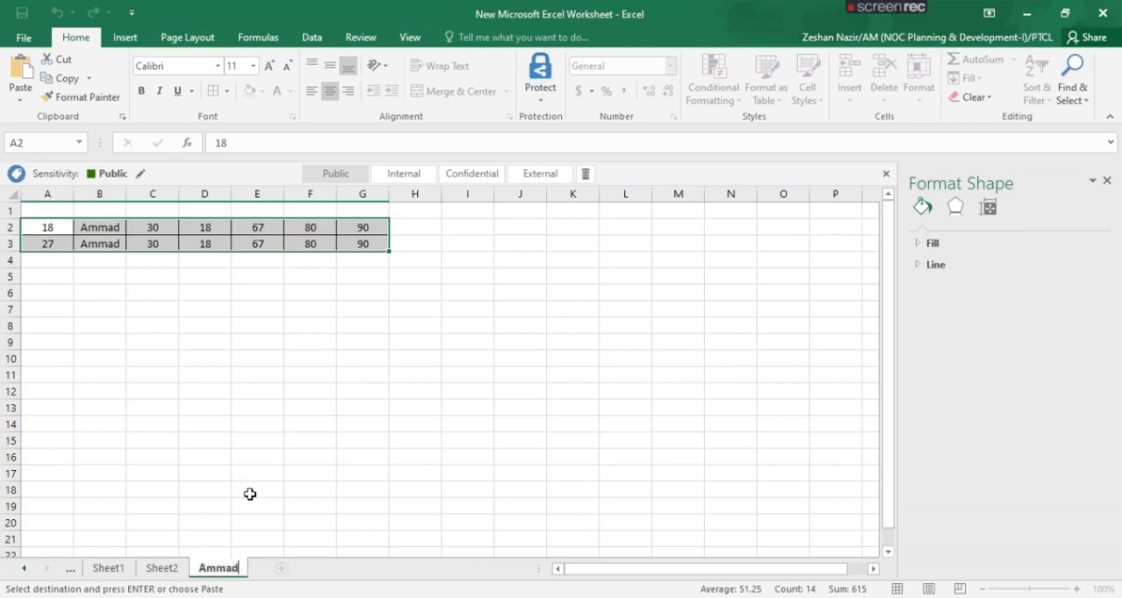
pyautogui.click(252, 389)
# Change the Name column filter on Sheet2 to show only the entry A
pyautogui.click(178, 563)
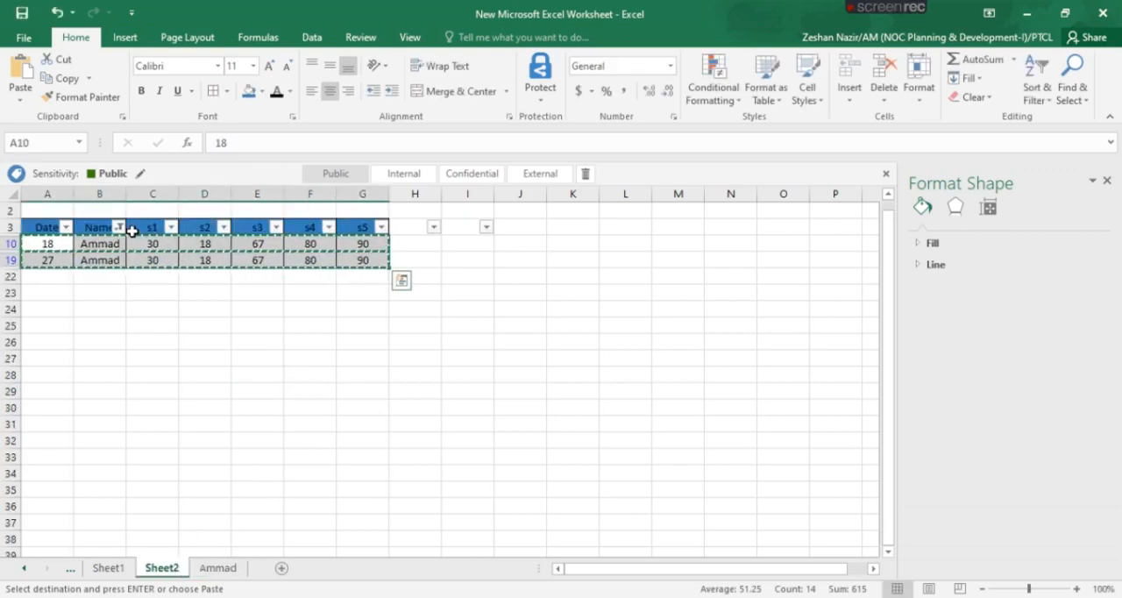
pyautogui.click(118, 227)
pyautogui.click(52, 387)
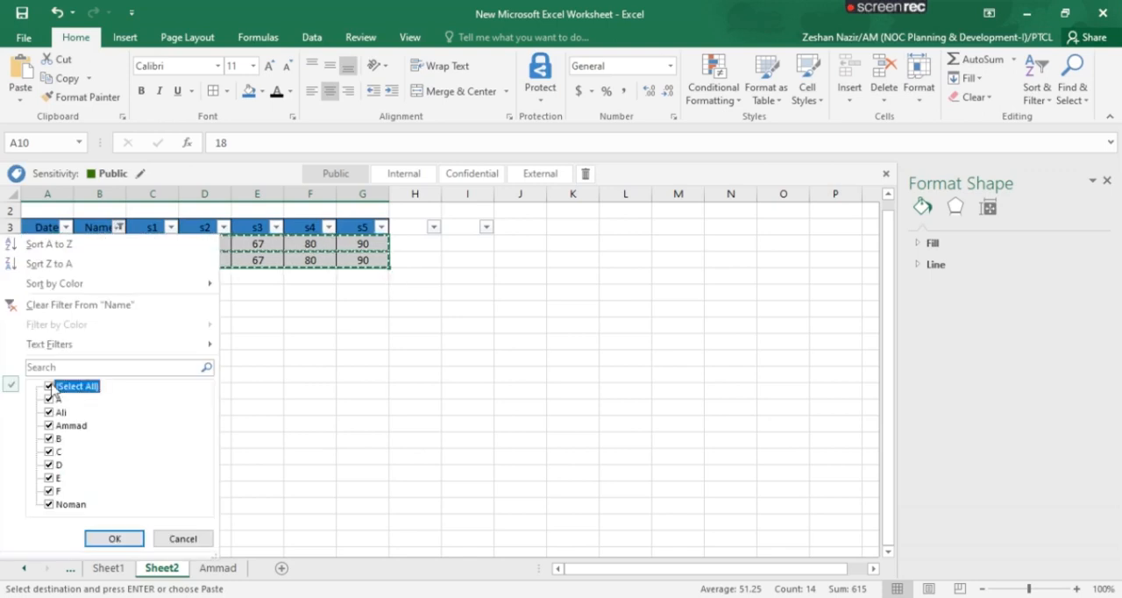
pyautogui.click(54, 390)
pyautogui.click(50, 399)
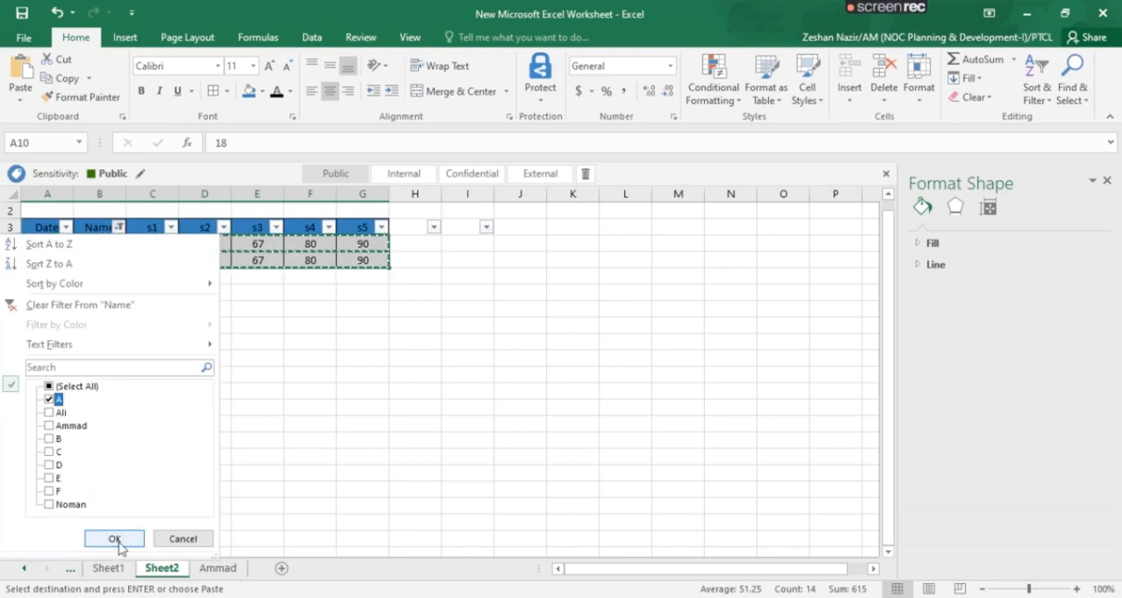
pyautogui.click(113, 538)
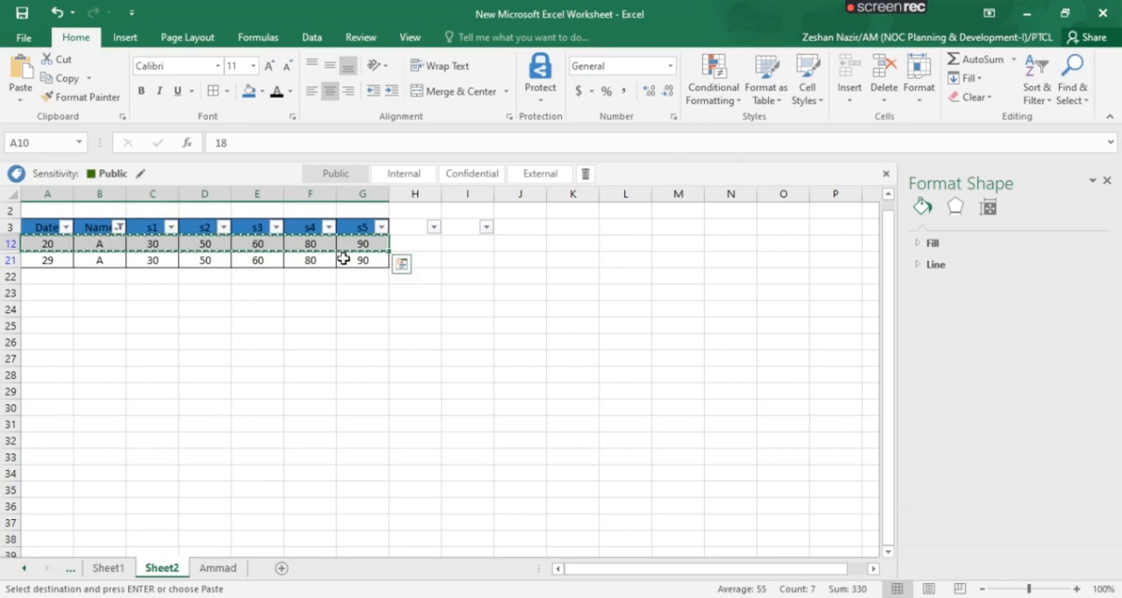
# Copy the two filtered rows for A and paste them into a new worksheet starting at cell B4
pyautogui.keyDown('shift'); pyautogui.click(353, 258); pyautogui.keyUp('shift')
pyautogui.hotkey('alt', ';')
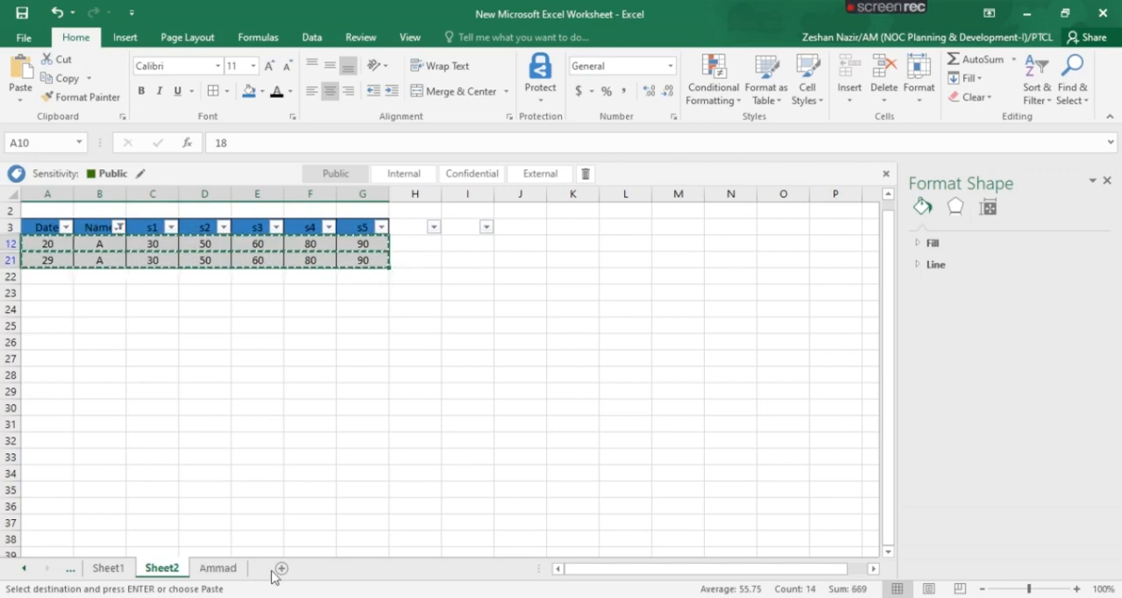
pyautogui.click(279, 570)
pyautogui.click(98, 260)
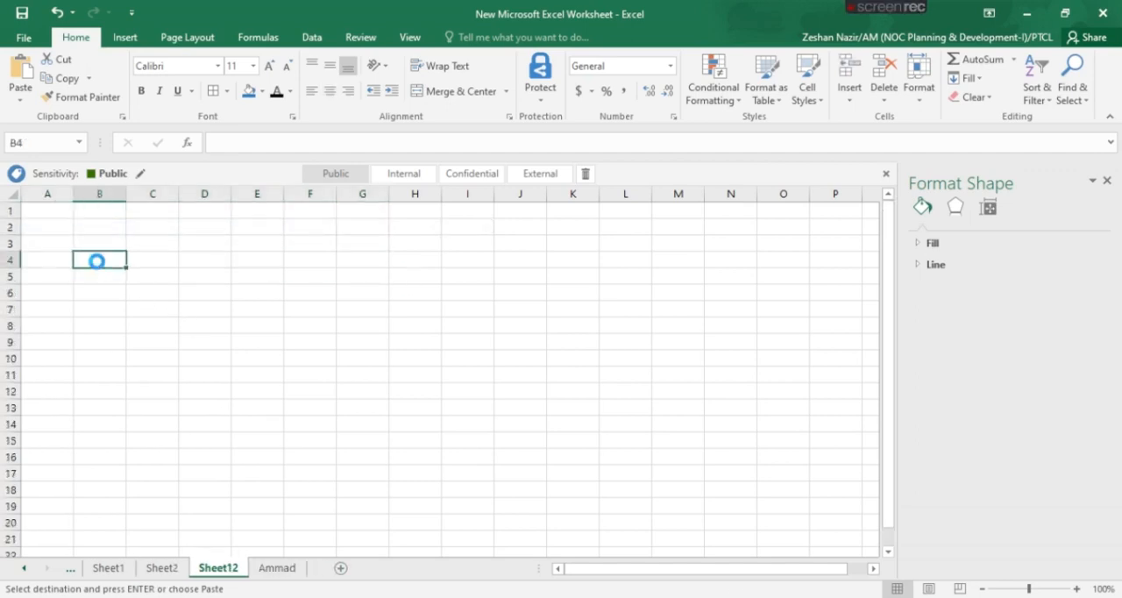
pyautogui.hotkey('ctrl', 'v')
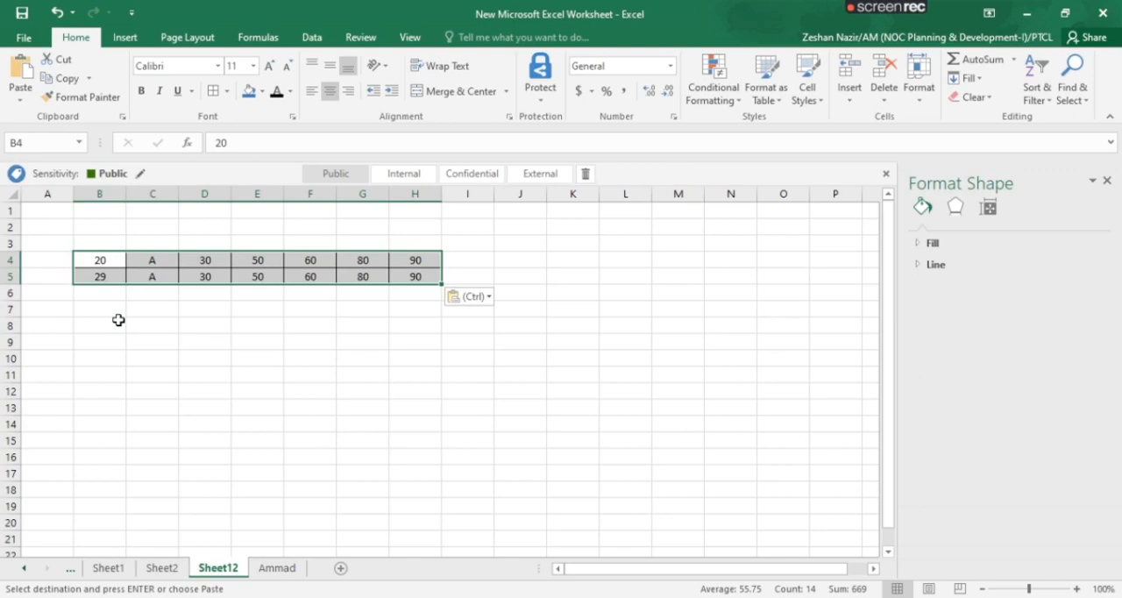
pyautogui.rightClick(279, 568)
pyautogui.click(336, 419)
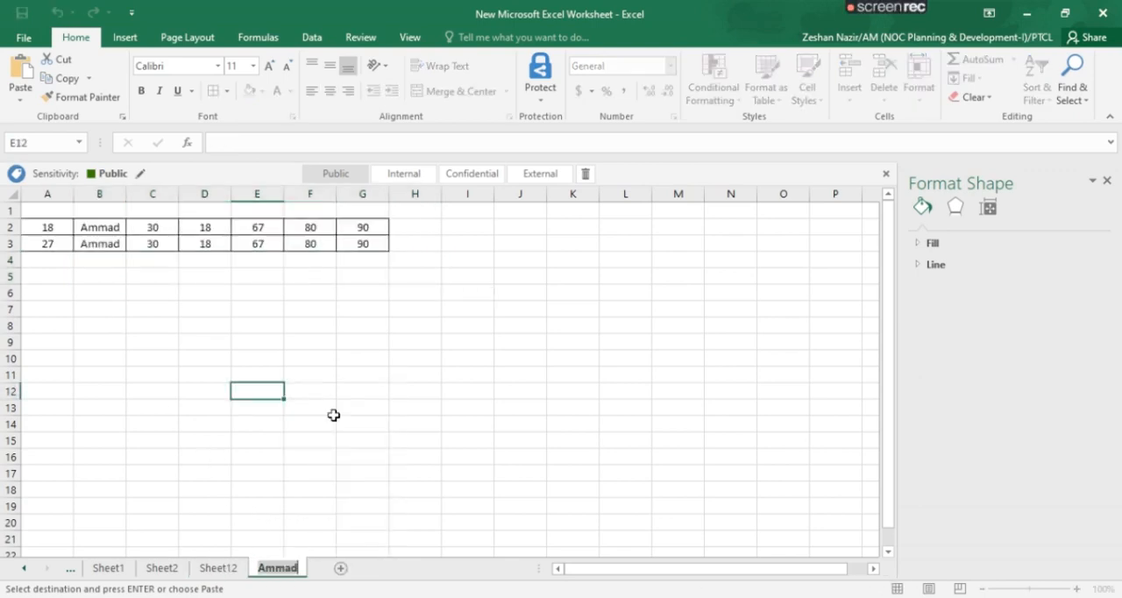
pyautogui.click(237, 568)
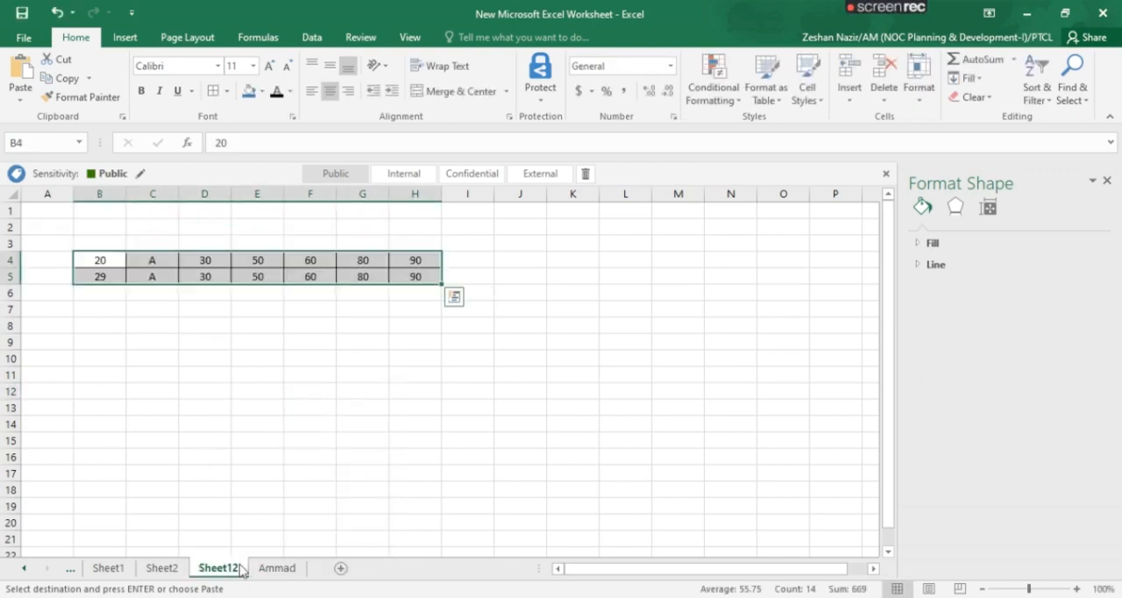
pyautogui.click(279, 568)
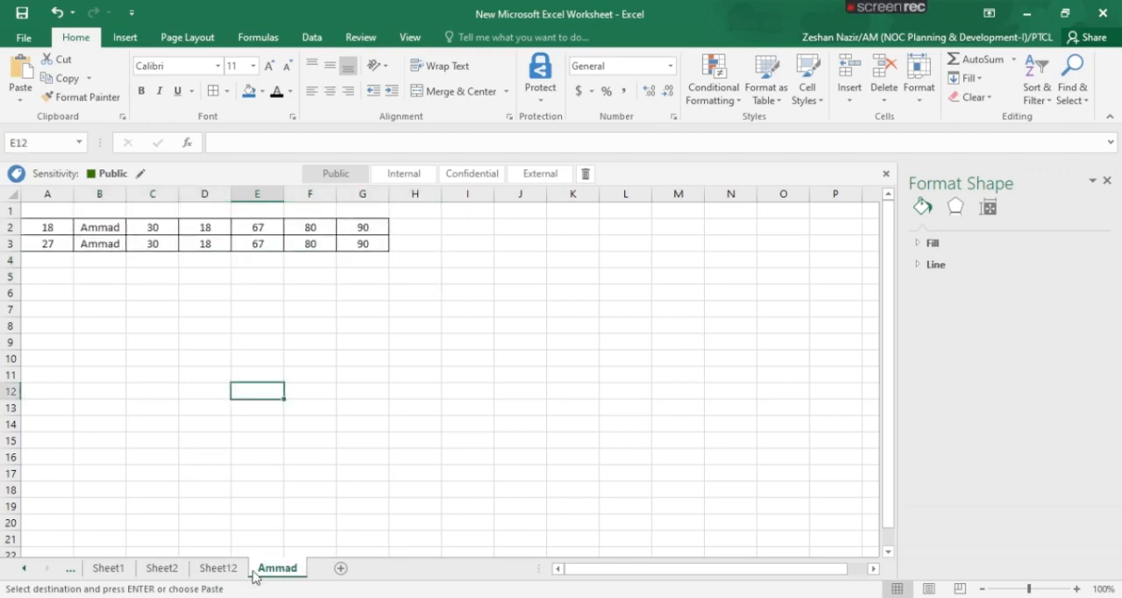
# Rename Sheet12 as A, and check it against the neighbouring name sheet
pyautogui.click(219, 568)
pyautogui.rightClick(224, 568)
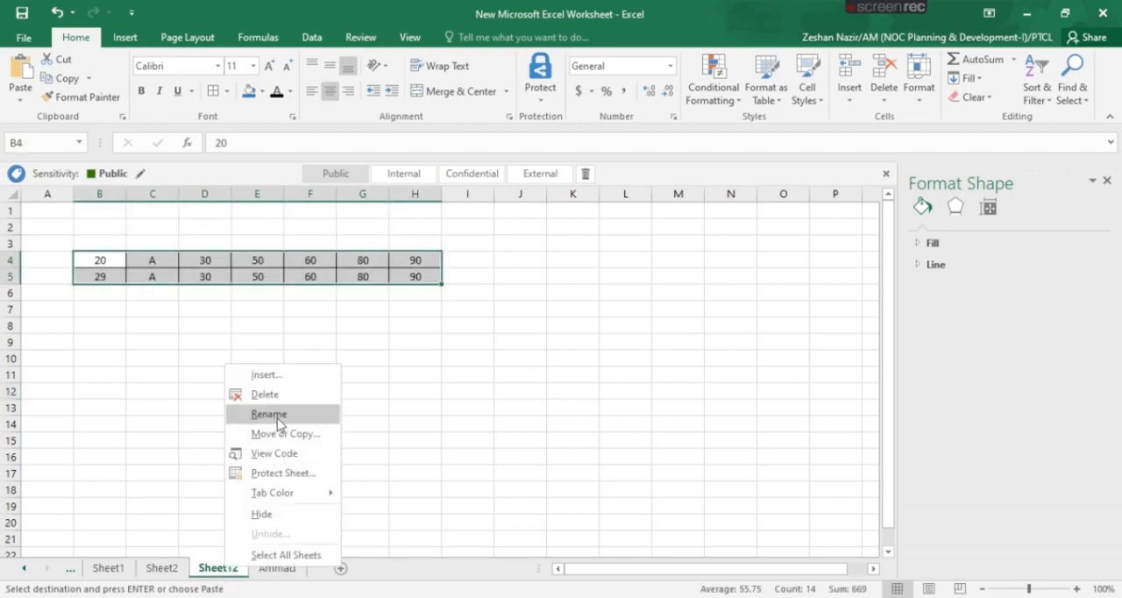
pyautogui.click(276, 416)
pyautogui.write('A')
pyautogui.press('Return')
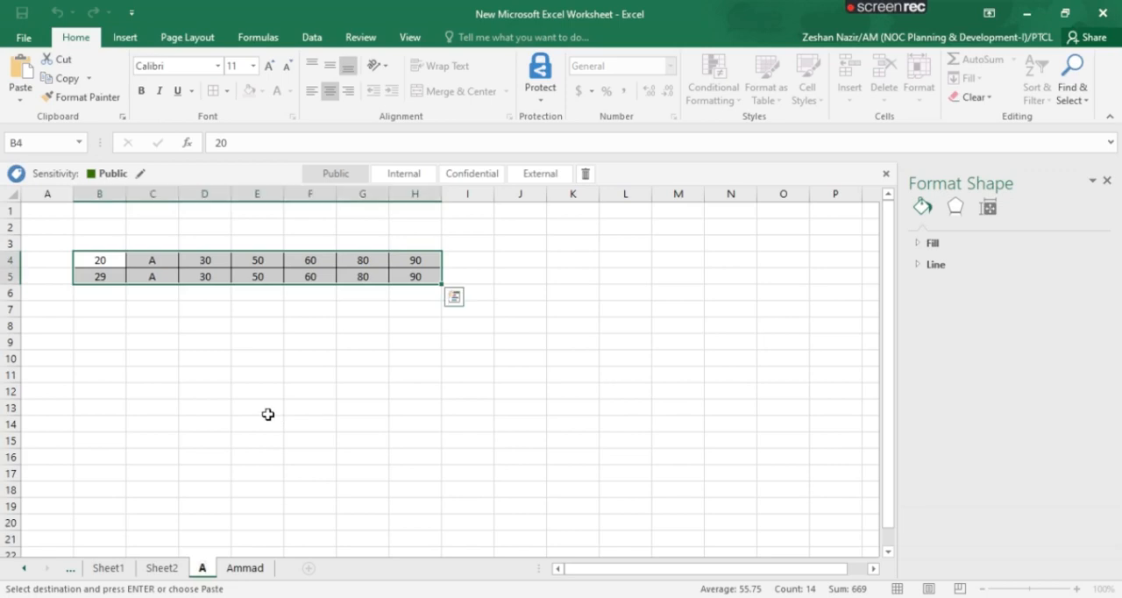
pyautogui.click(268, 410)
pyautogui.click(236, 567)
pyautogui.click(207, 568)
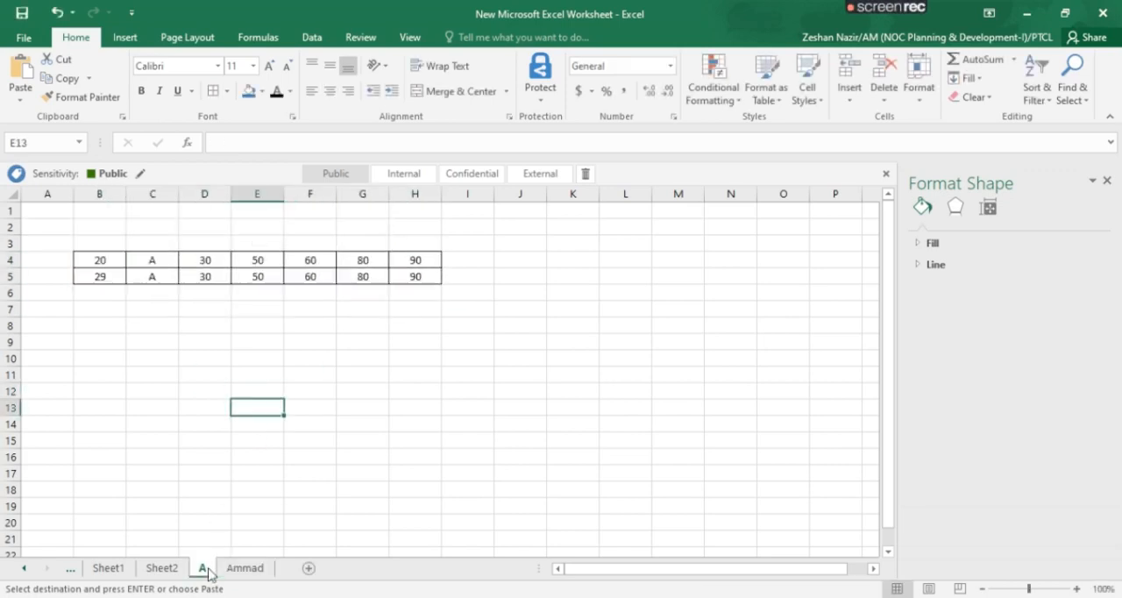
# Change the Name column filter on Sheet2 to show only the last name in the filter list
pyautogui.click(173, 570)
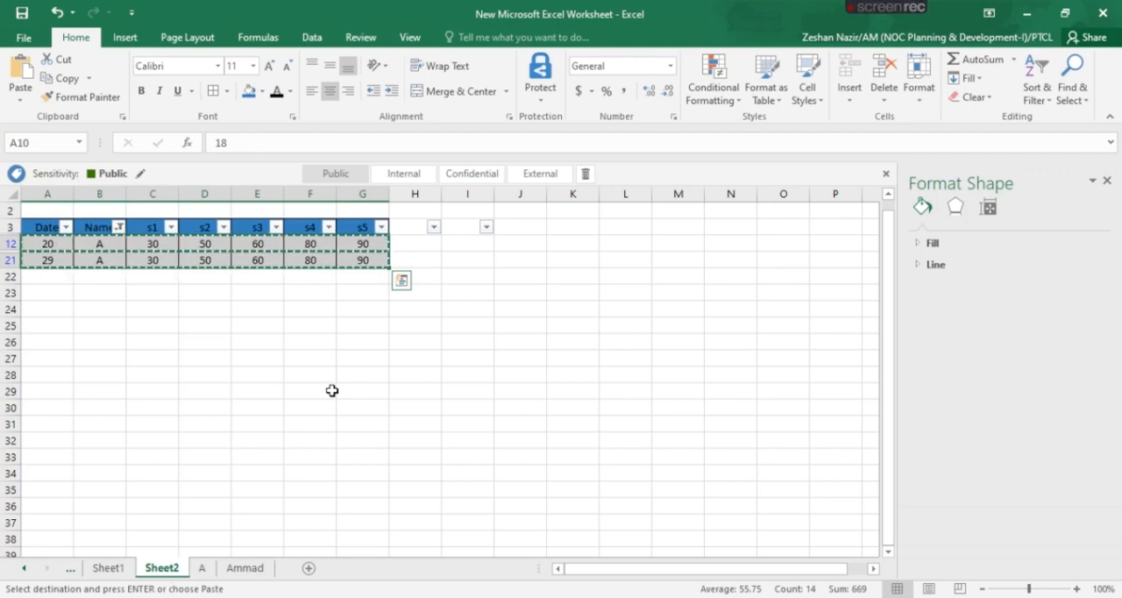
pyautogui.click(118, 227)
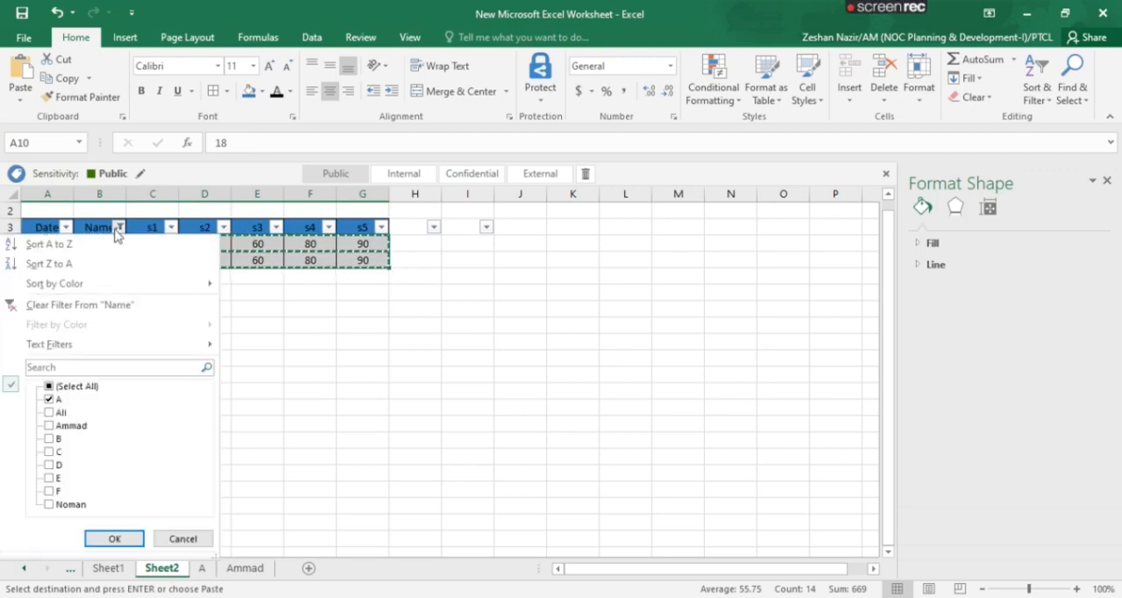
pyautogui.click(49, 400)
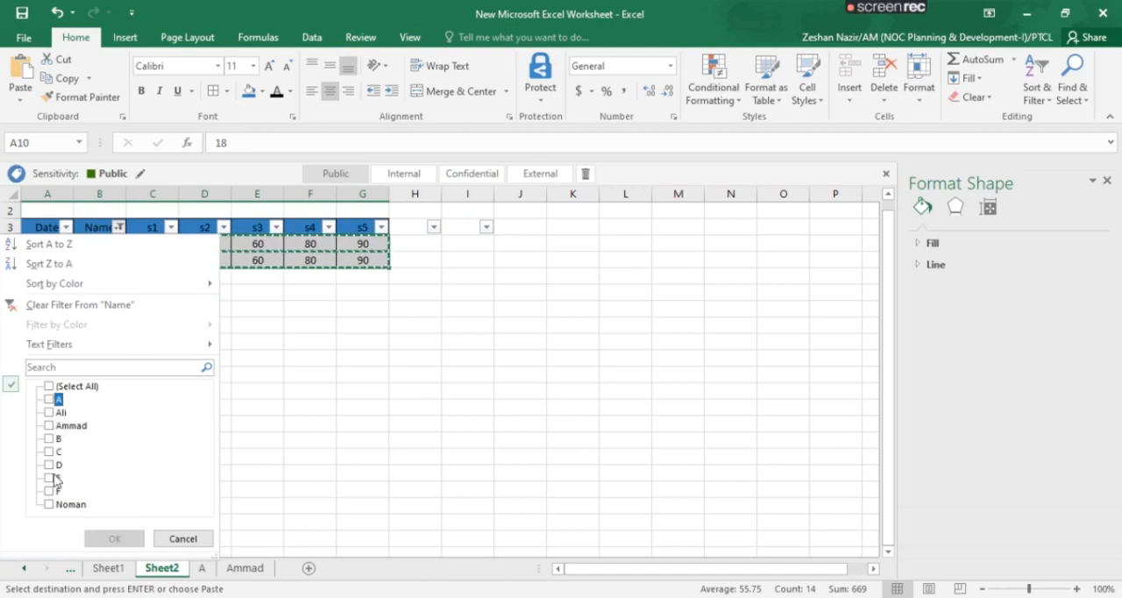
pyautogui.click(50, 504)
pyautogui.click(121, 537)
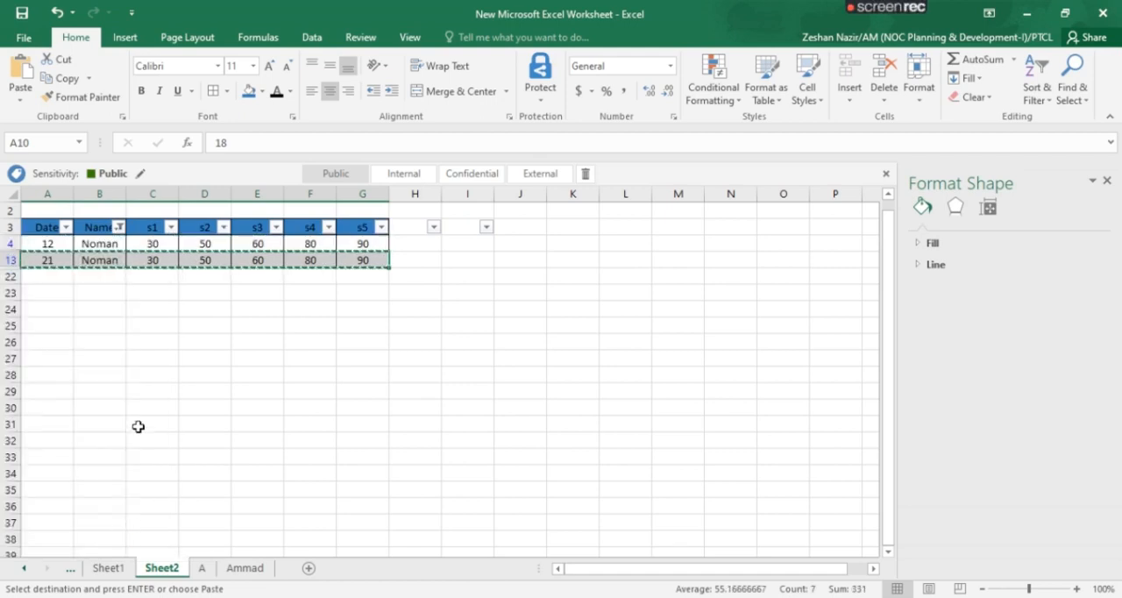
# Copy the two filtered rows for the last listed name and paste them into a new worksheet
pyautogui.click(63, 244)
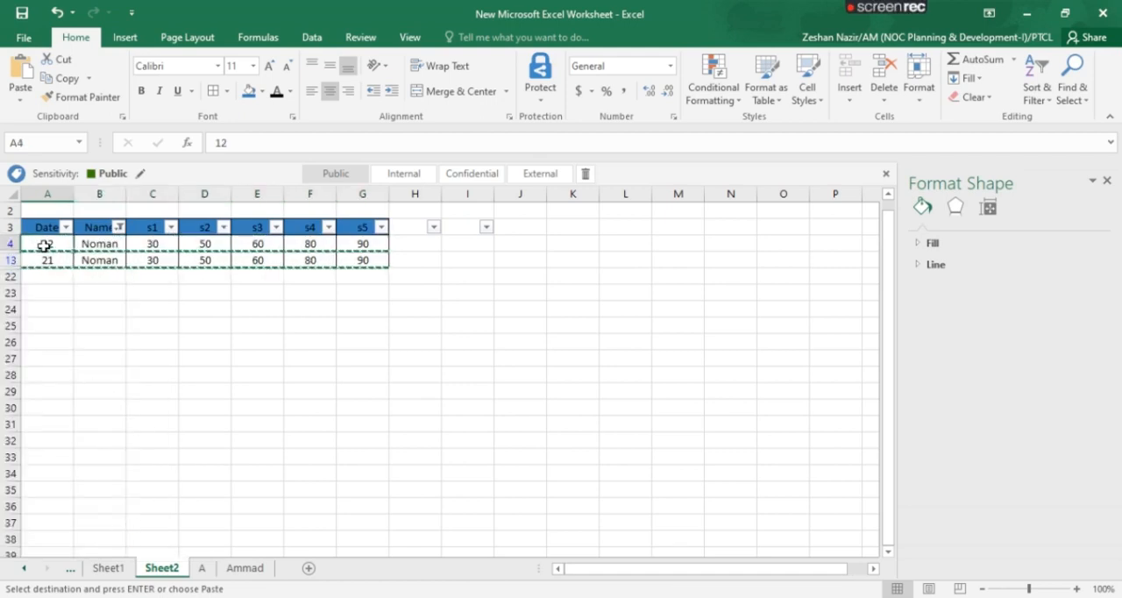
pyautogui.keyDown('shift'); pyautogui.click(361, 261); pyautogui.keyUp('shift')
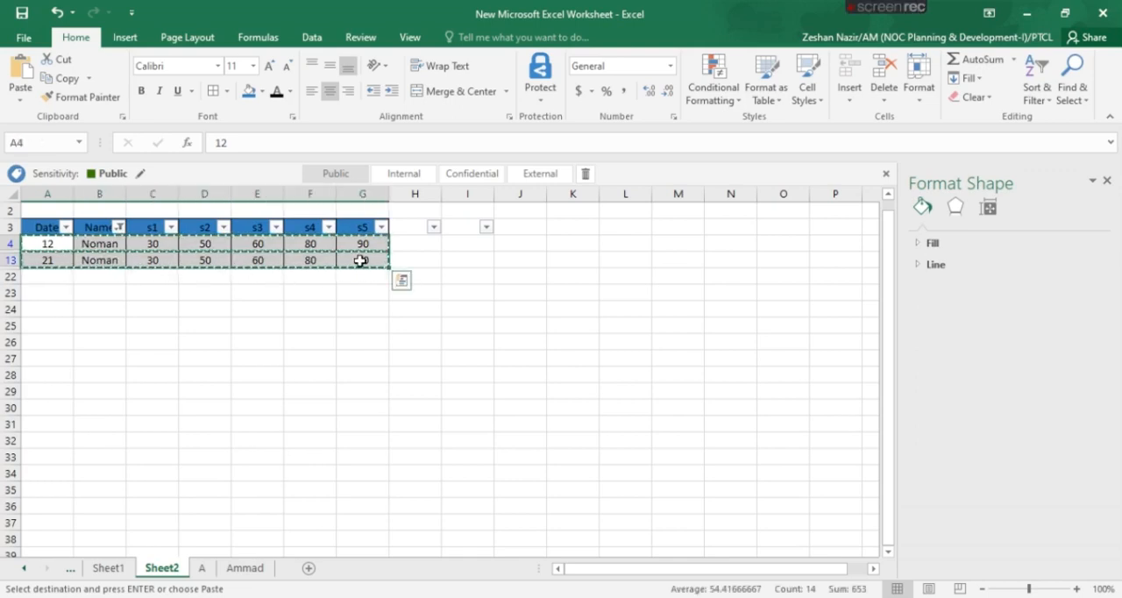
pyautogui.click(309, 568)
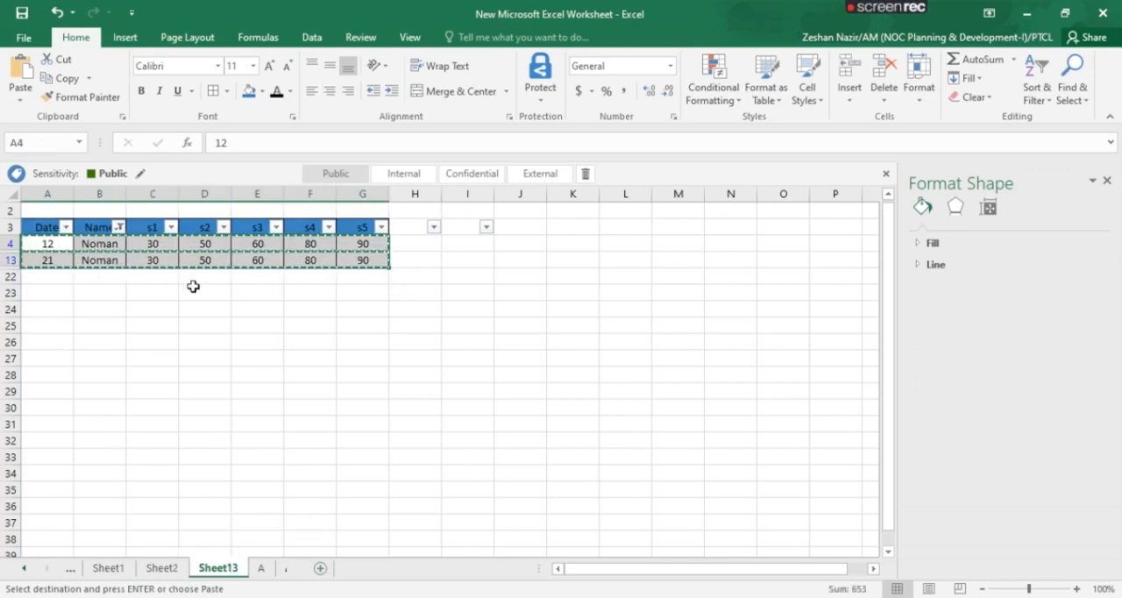
pyautogui.click(120, 251)
pyautogui.press('Return')
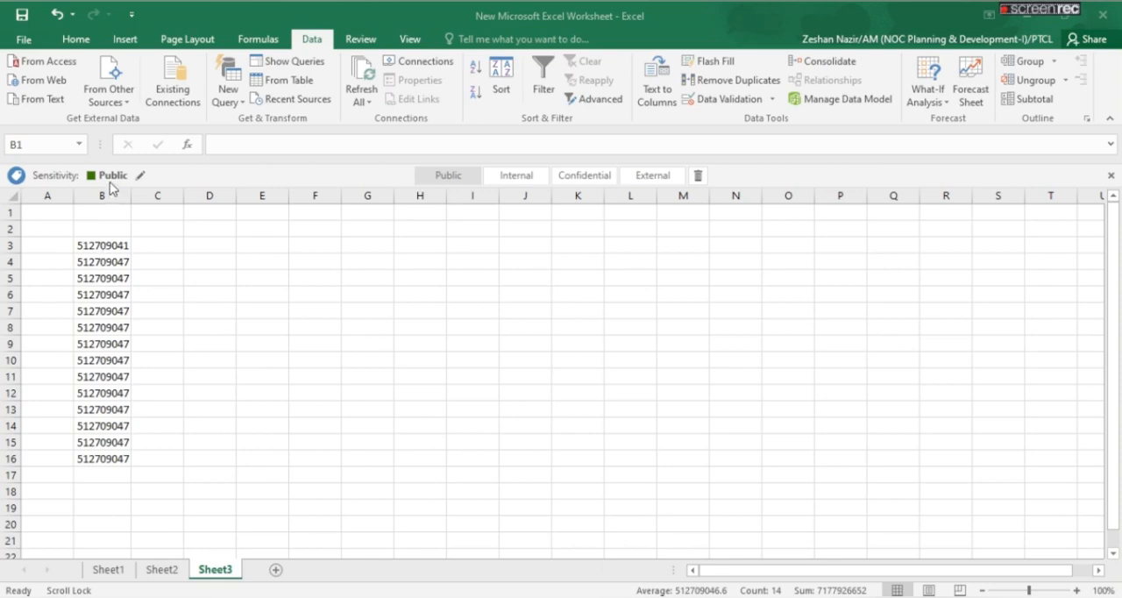
pyautogui.moveTo(111, 187)
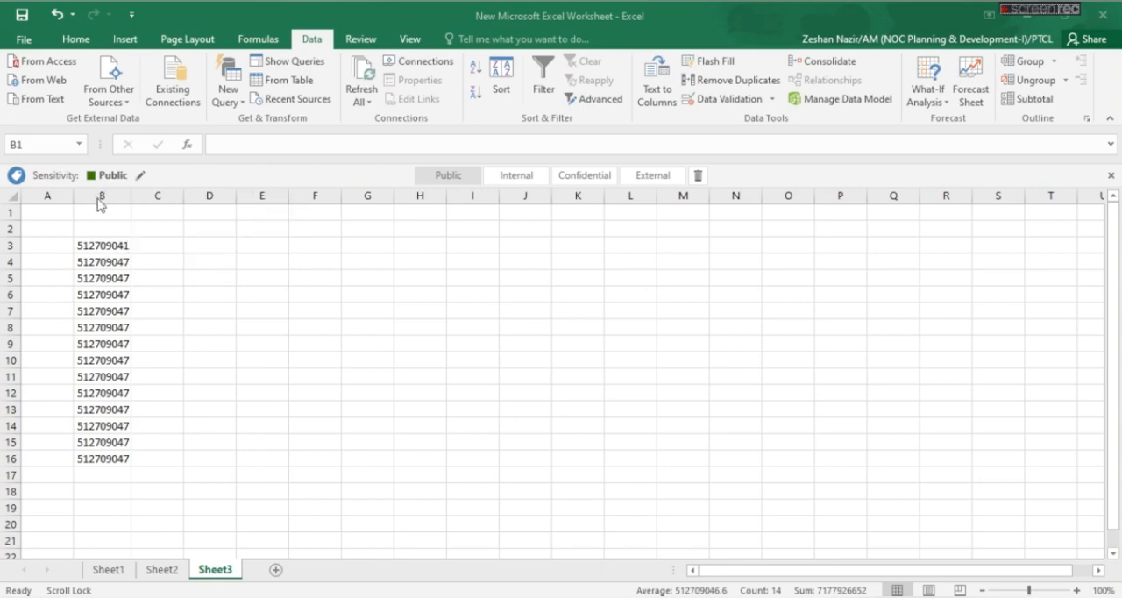
# Open Text to Columns for column B of Sheet3 and examine the delimiter choices and the Fixed width data type
pyautogui.click(103, 196)
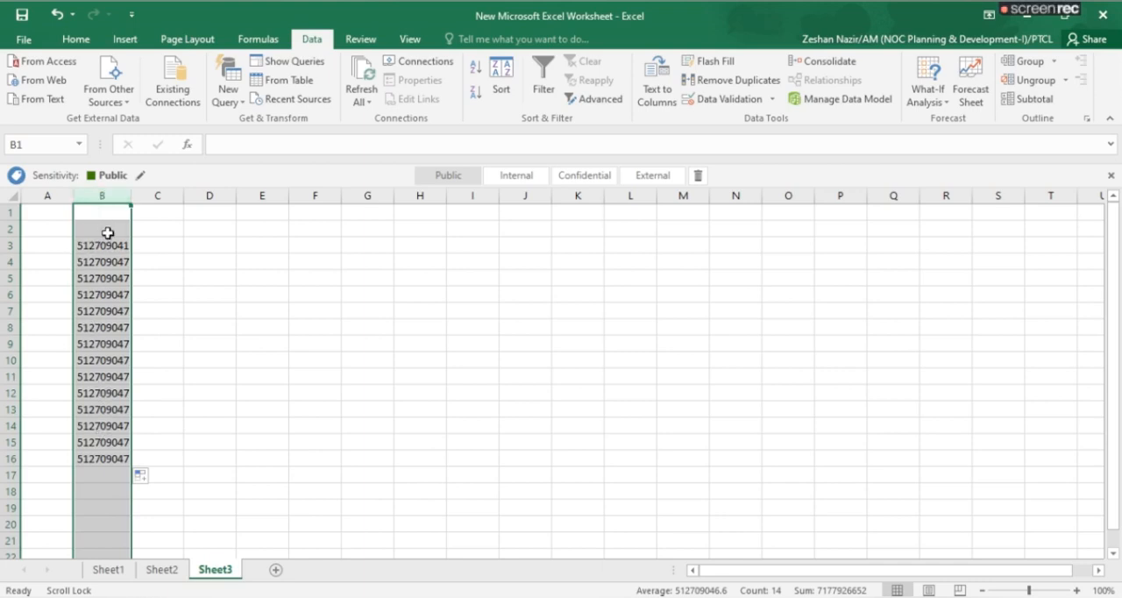
pyautogui.click(658, 93)
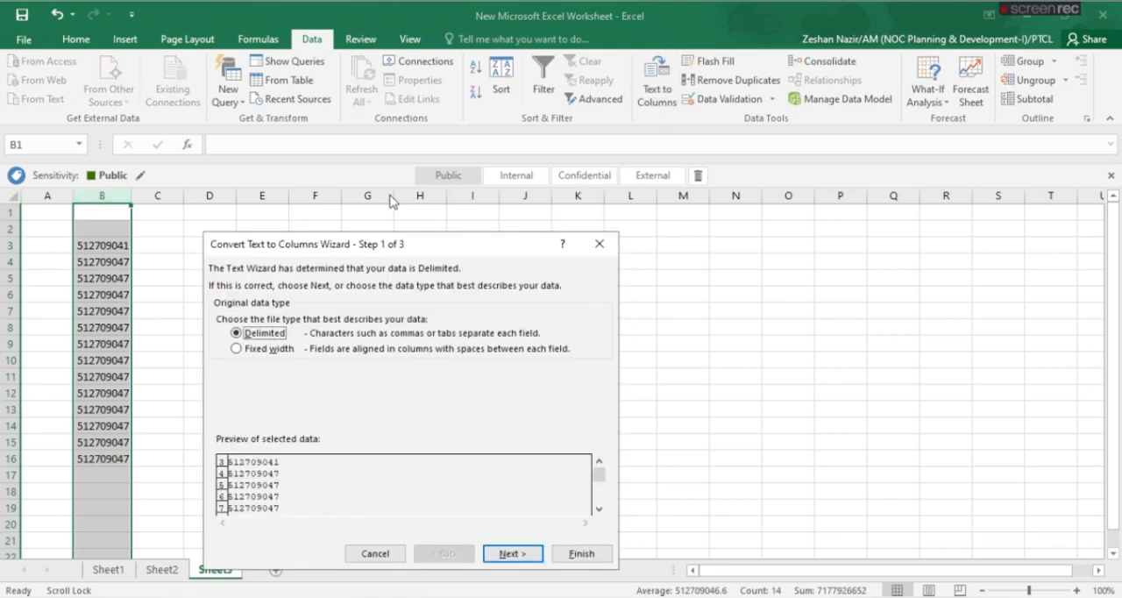
pyautogui.moveTo(368, 245); pyautogui.dragTo(365, 194)
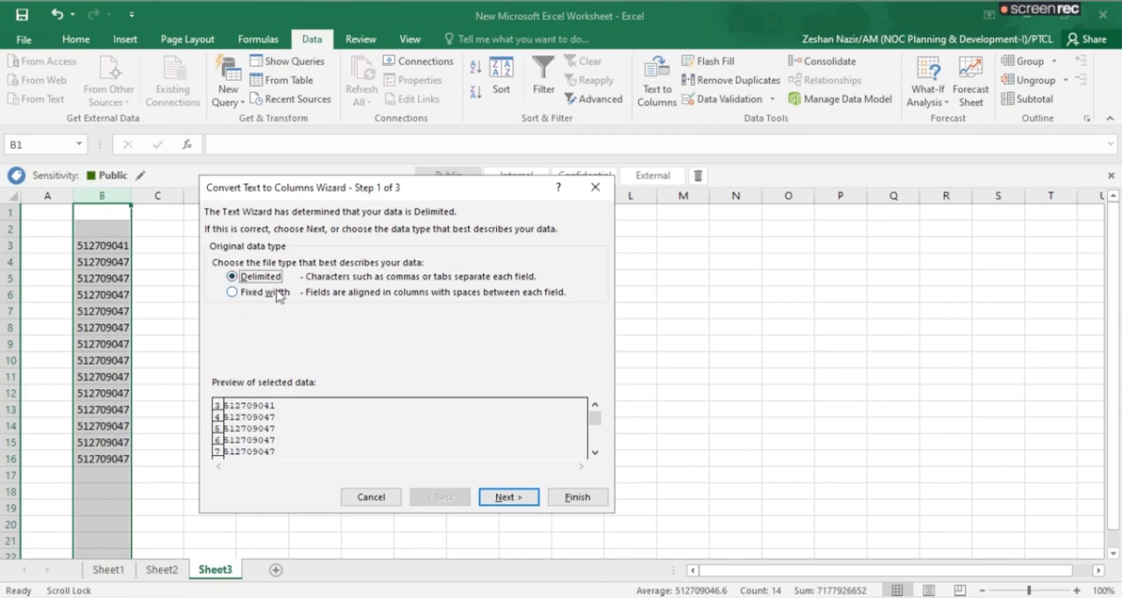
pyautogui.click(507, 497)
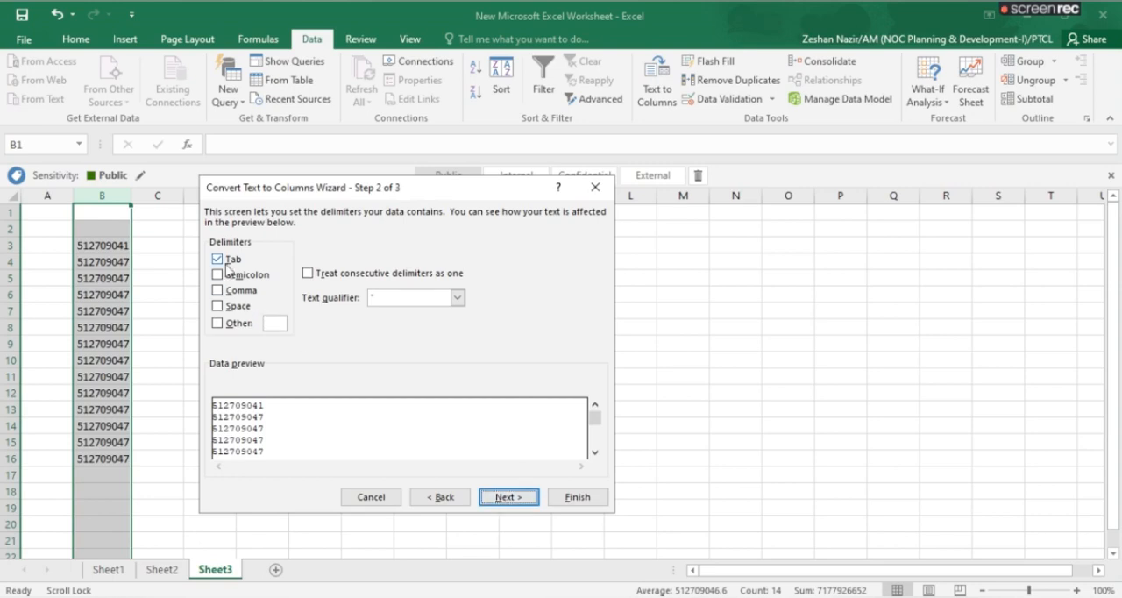
pyautogui.click(219, 323)
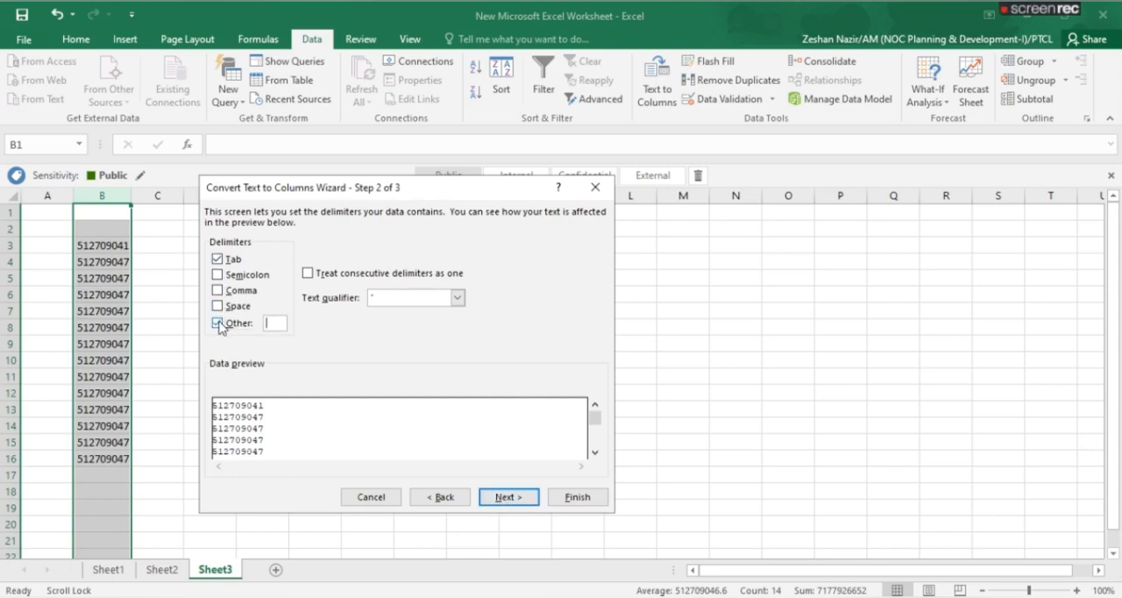
pyautogui.click(218, 324)
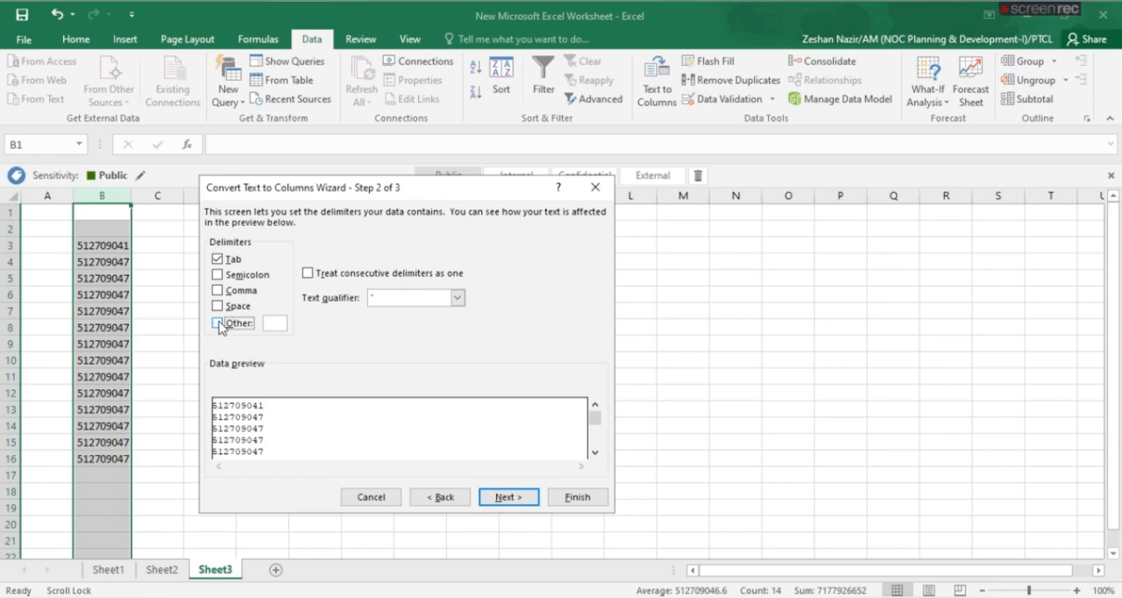
pyautogui.click(440, 496)
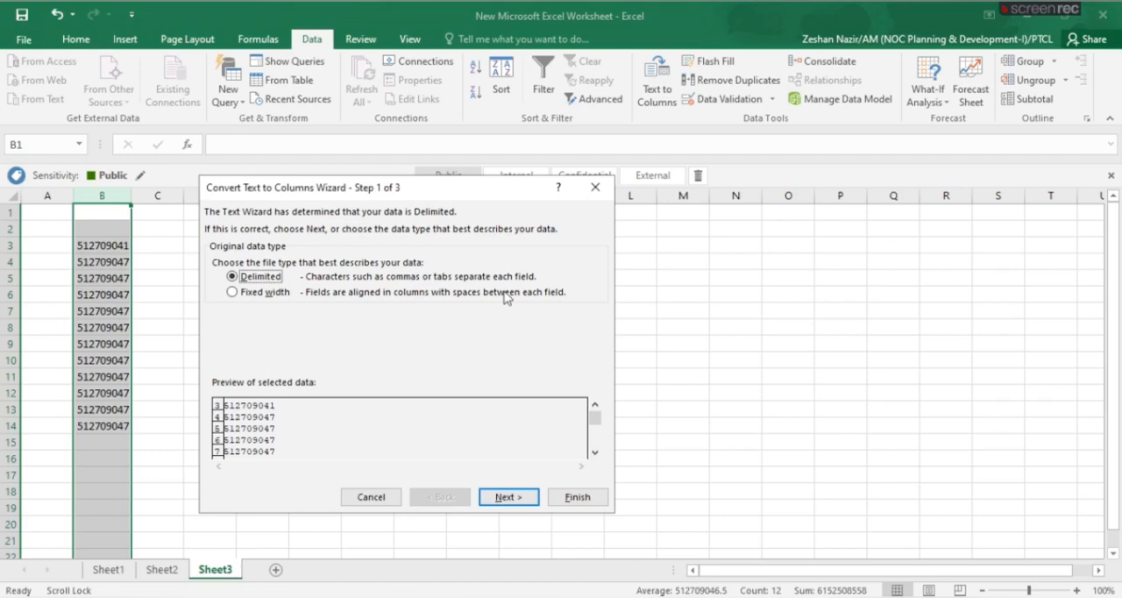
pyautogui.click(263, 292)
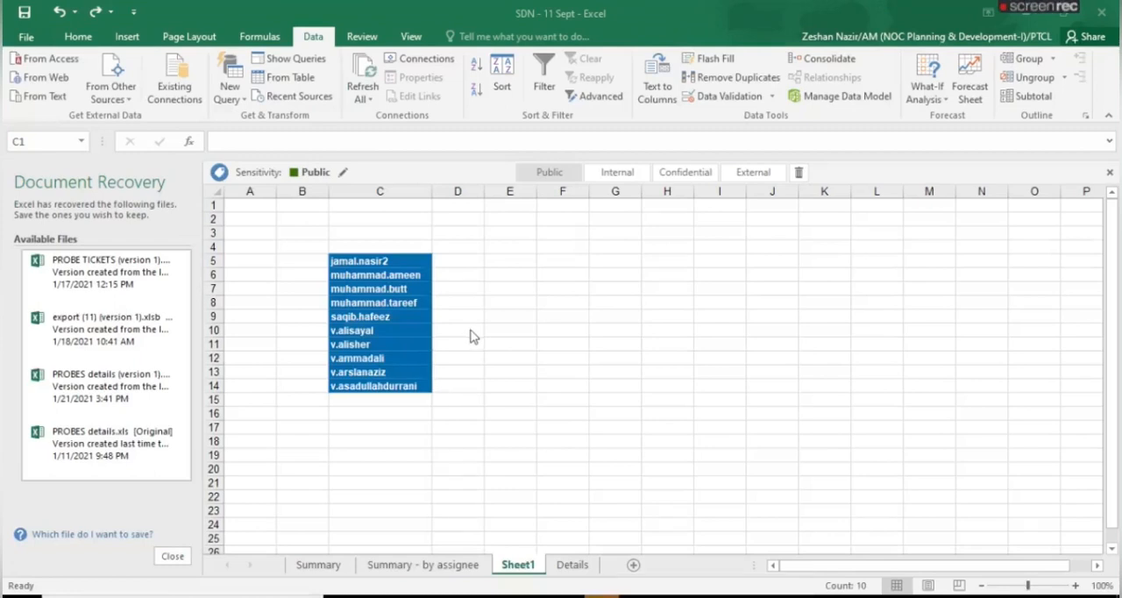
# Split column C of Sheet1 in the SDN - 11 Sept workbook at the custom delimiter ".", and undo the split
pyautogui.click(414, 194)
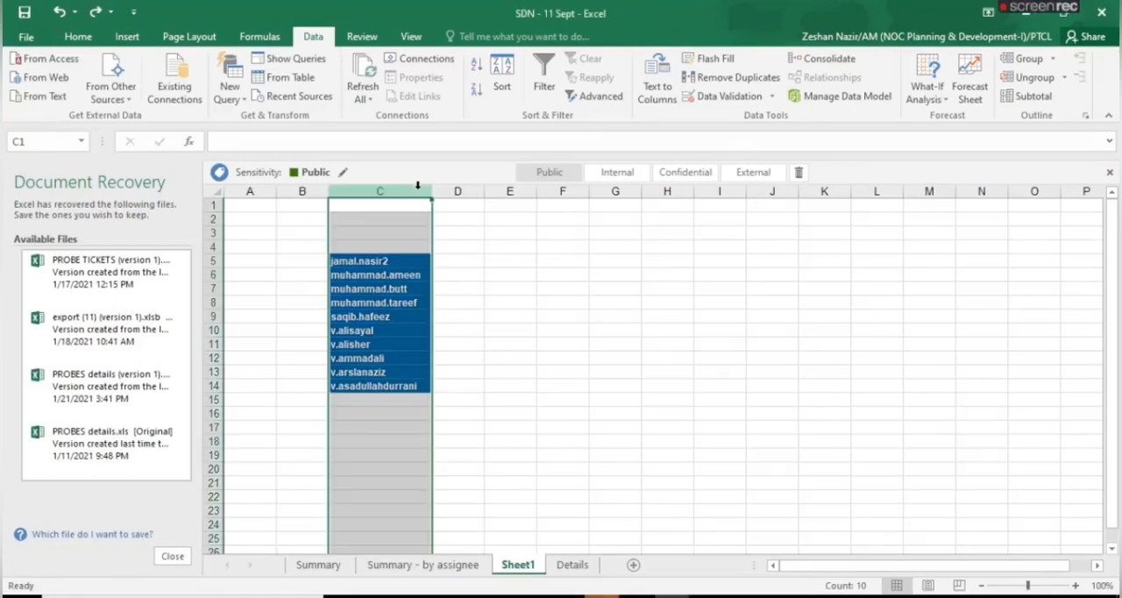
pyautogui.click(658, 92)
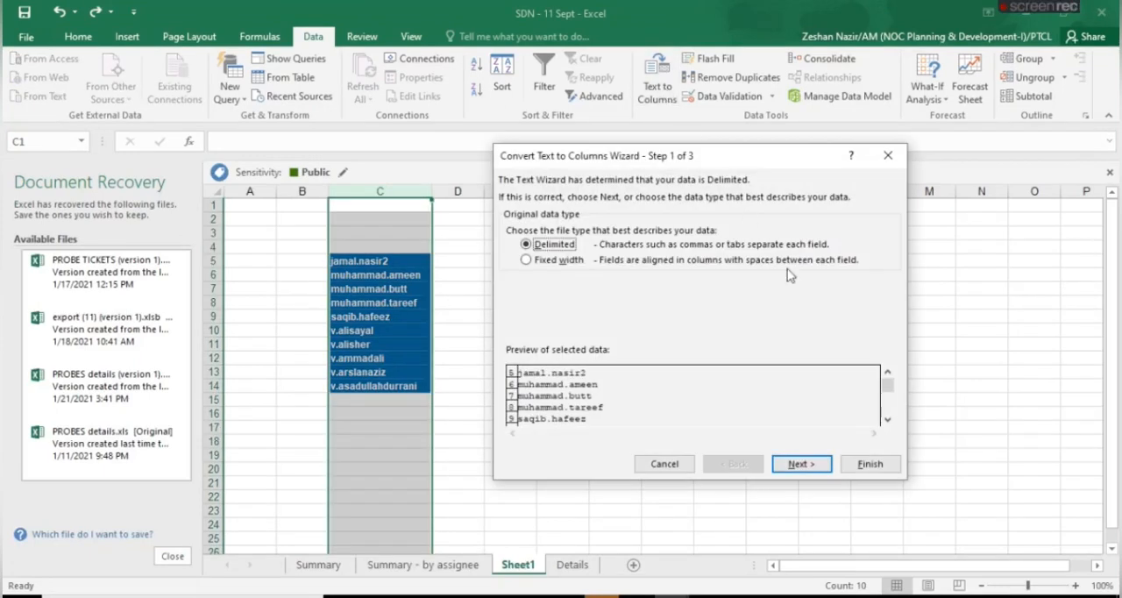
pyautogui.click(795, 464)
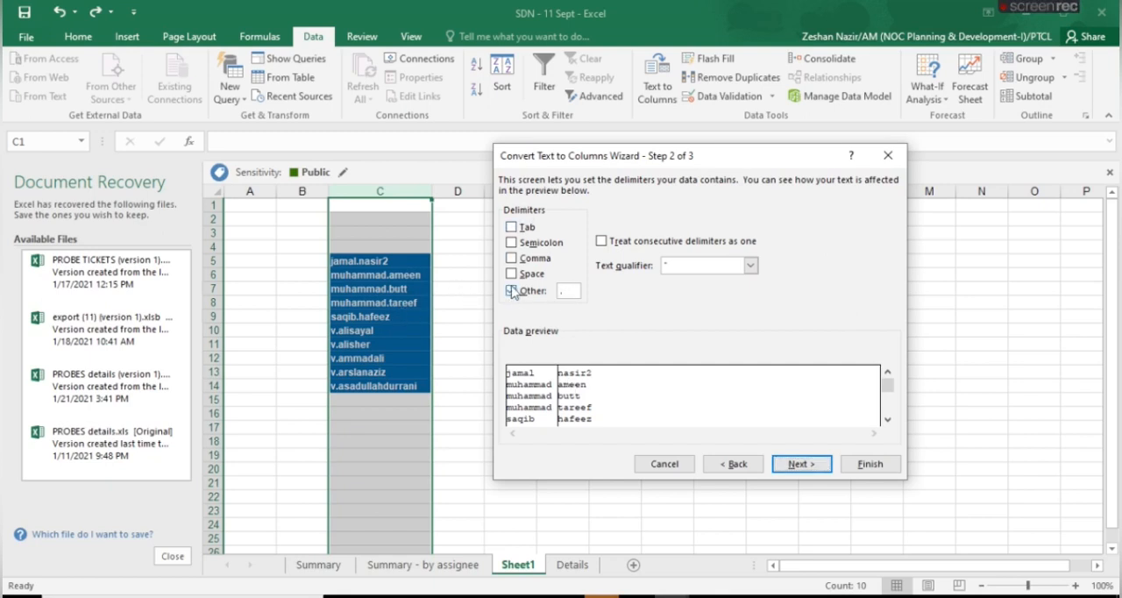
pyautogui.click(536, 293)
pyautogui.click(533, 292)
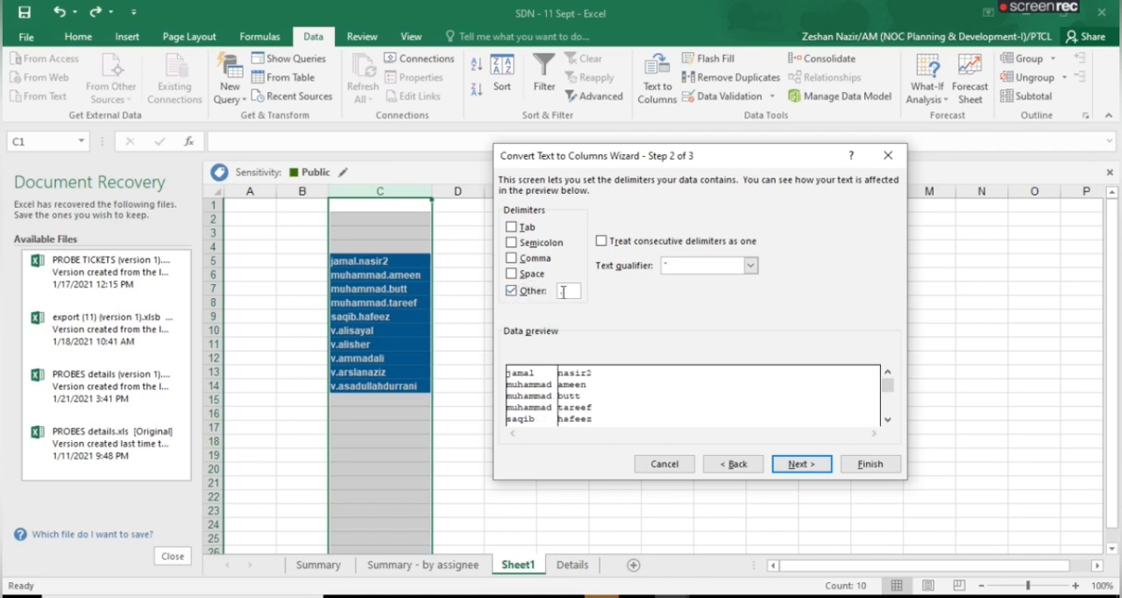
pyautogui.press('BackSpace')
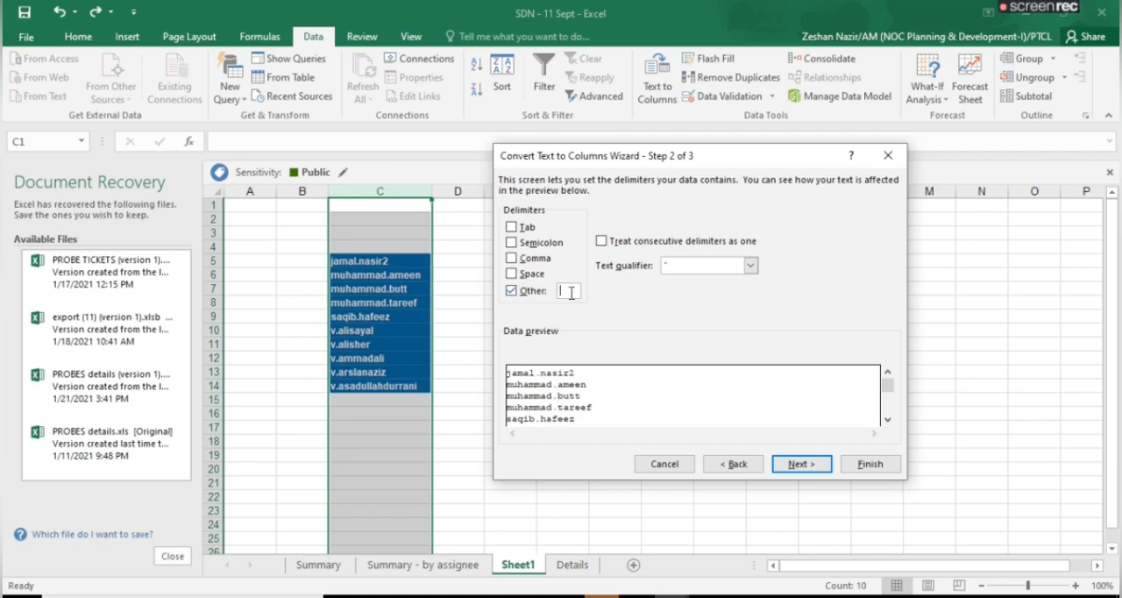
pyautogui.write('.')
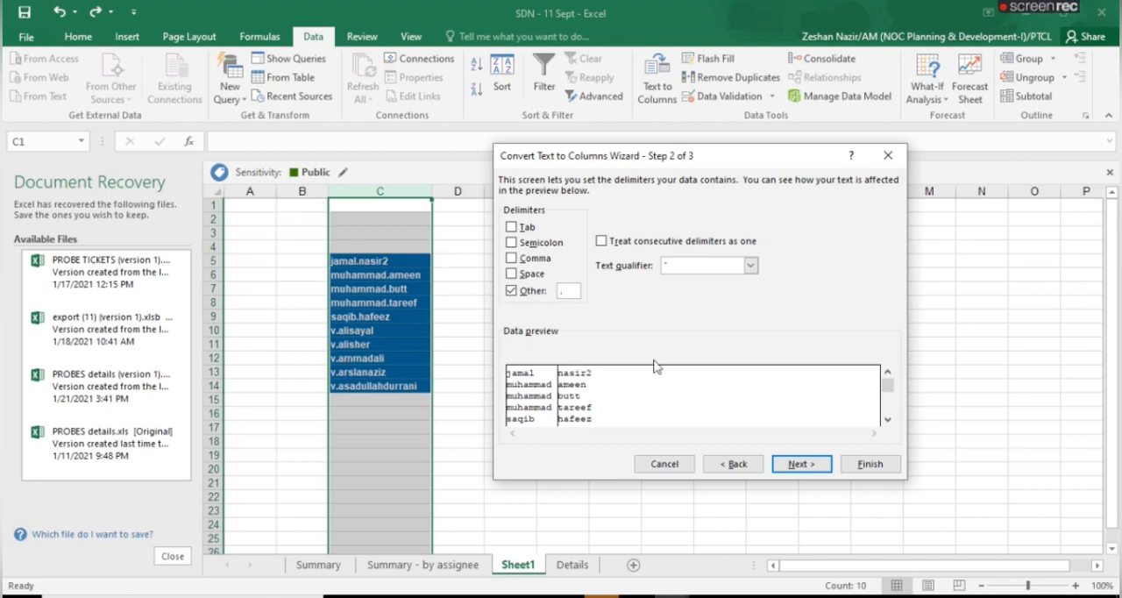
pyautogui.click(791, 466)
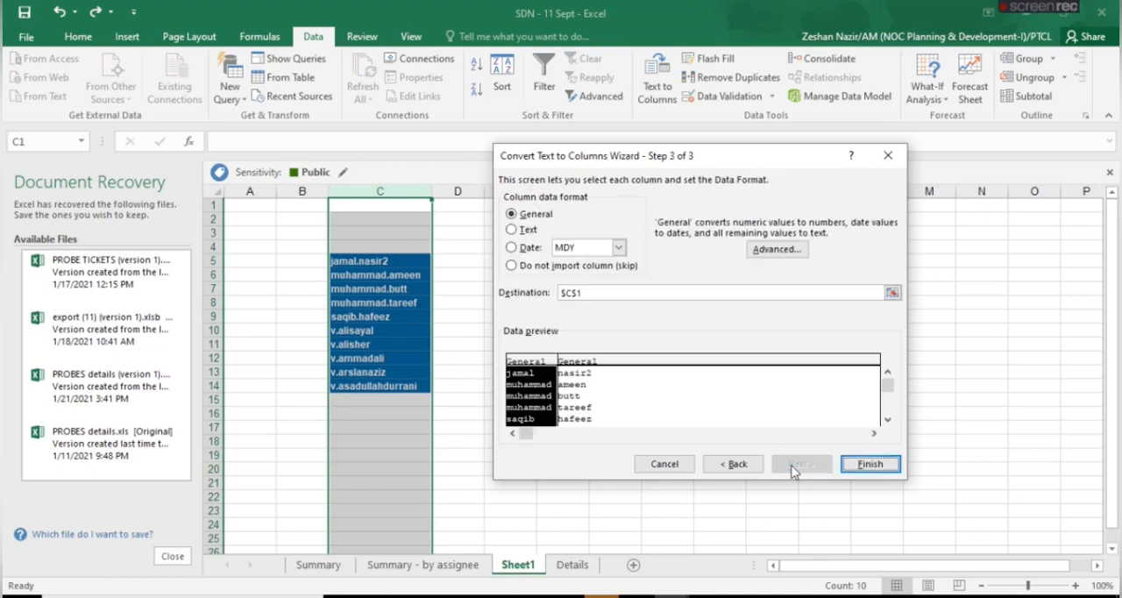
pyautogui.click(866, 465)
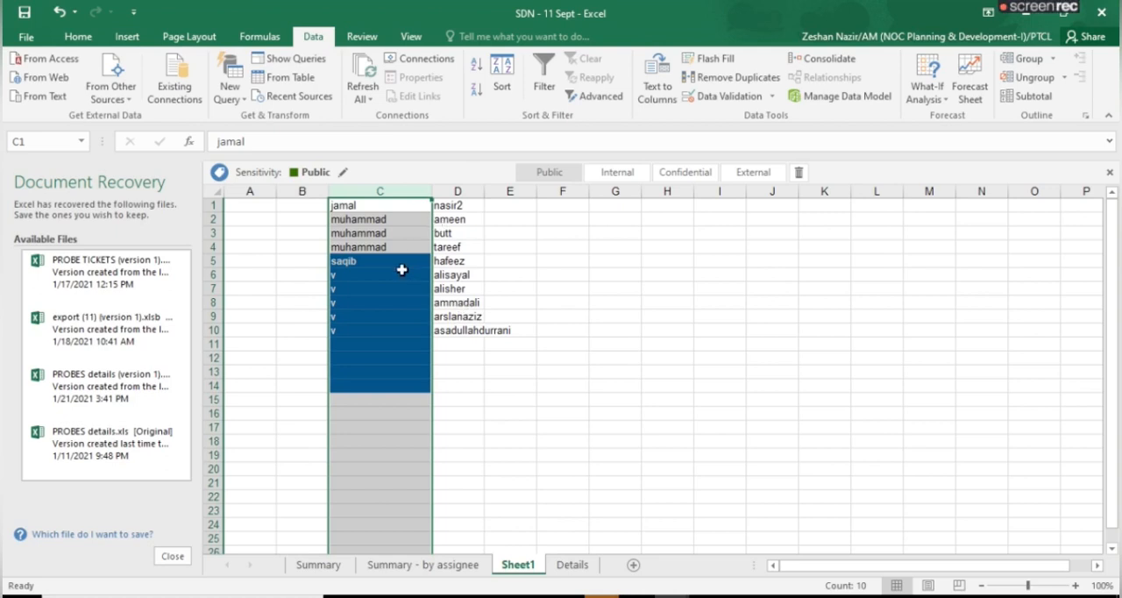
pyautogui.hotkey('ctrl', 'z')
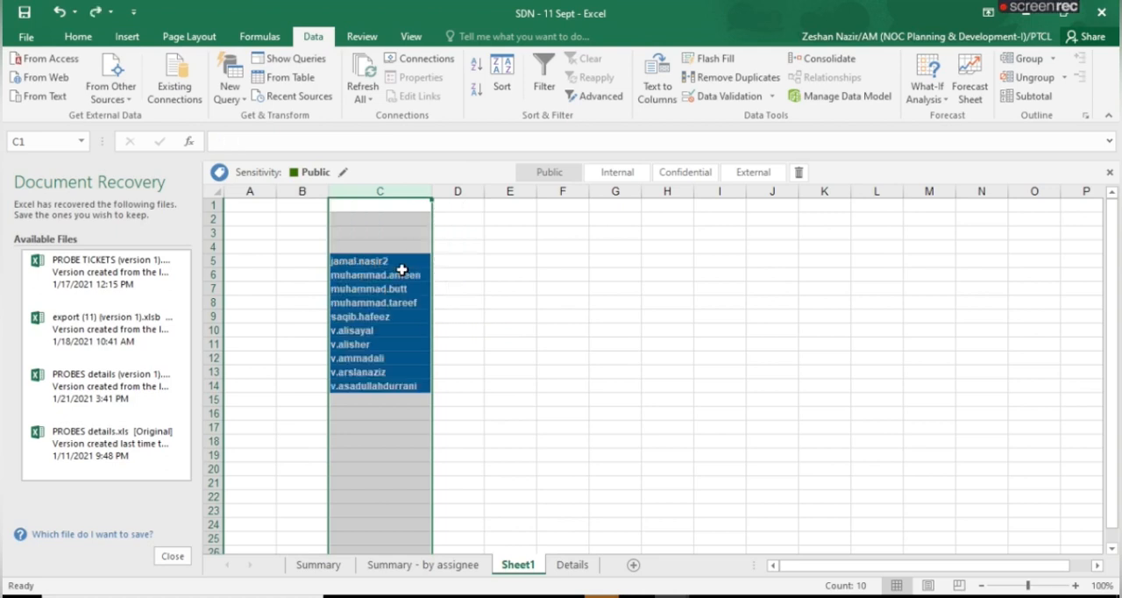
# Split column C into fixed-width columns with breaks after characters 3 and 8, keeping the General format and destination $C$1
pyautogui.click(663, 87)
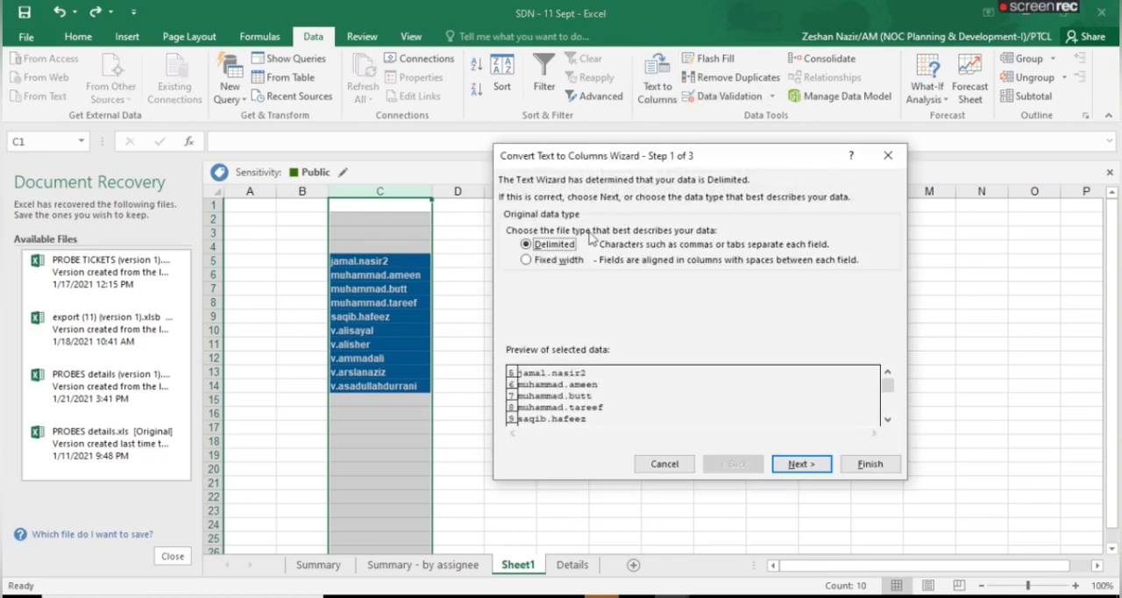
pyautogui.click(571, 265)
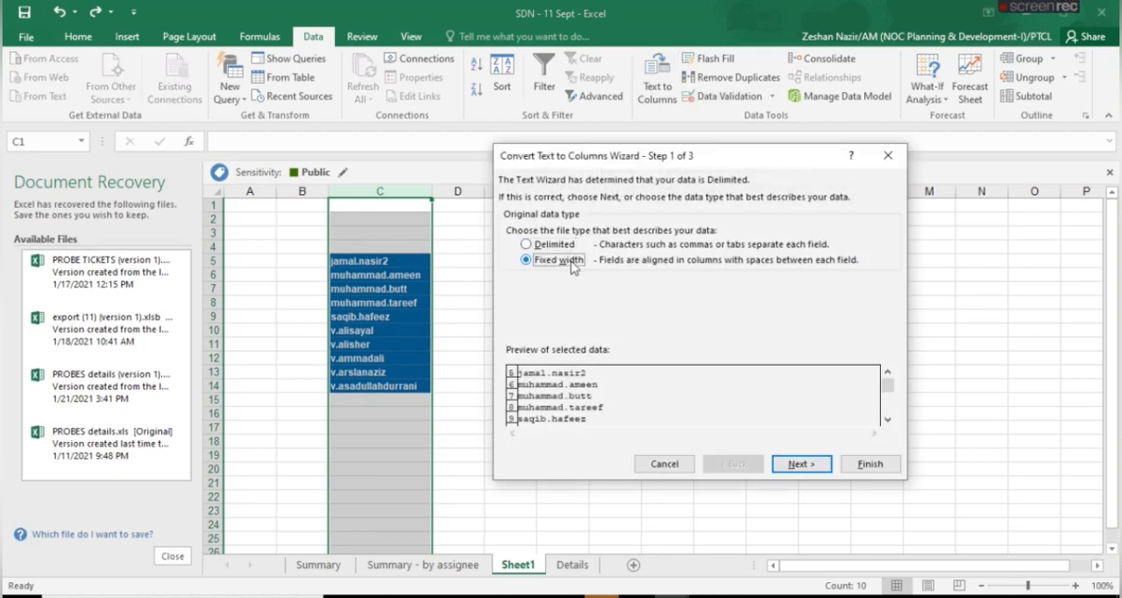
pyautogui.click(799, 464)
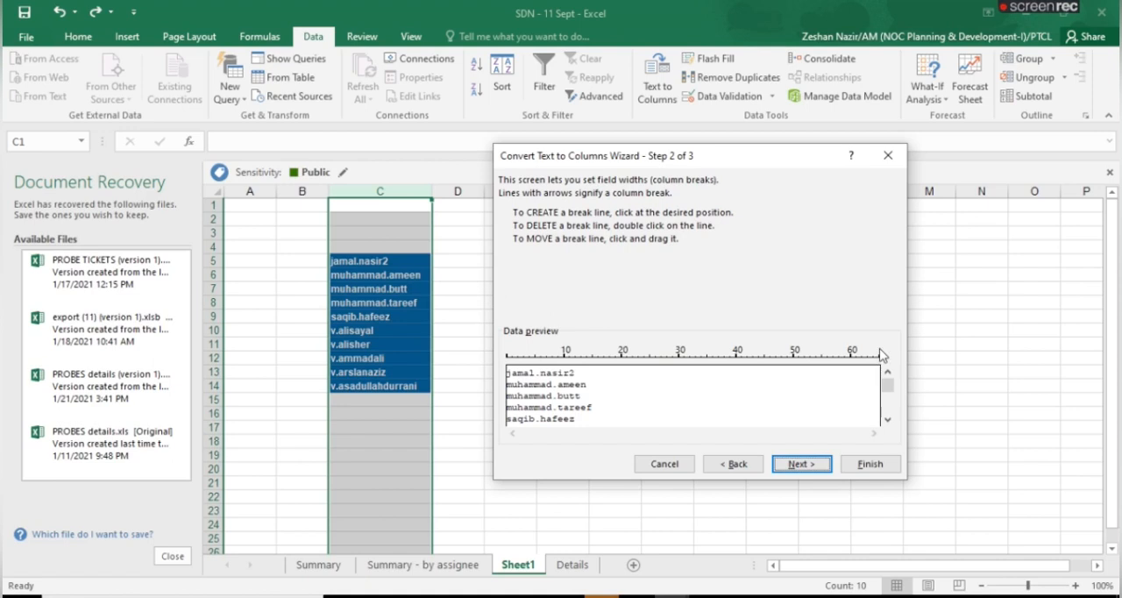
pyautogui.click(524, 361)
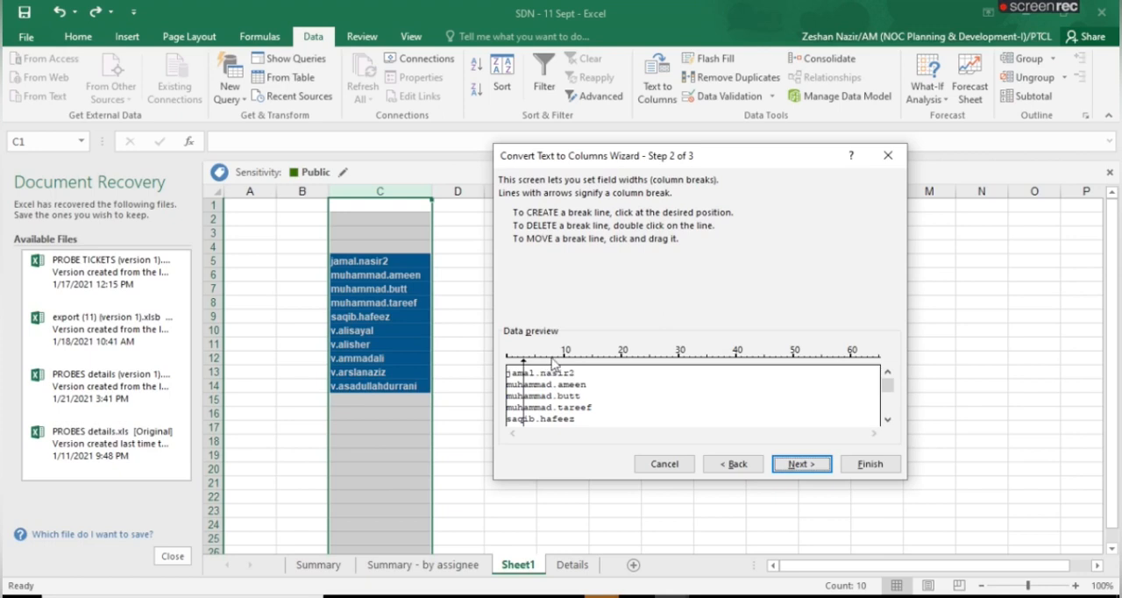
pyautogui.click(553, 362)
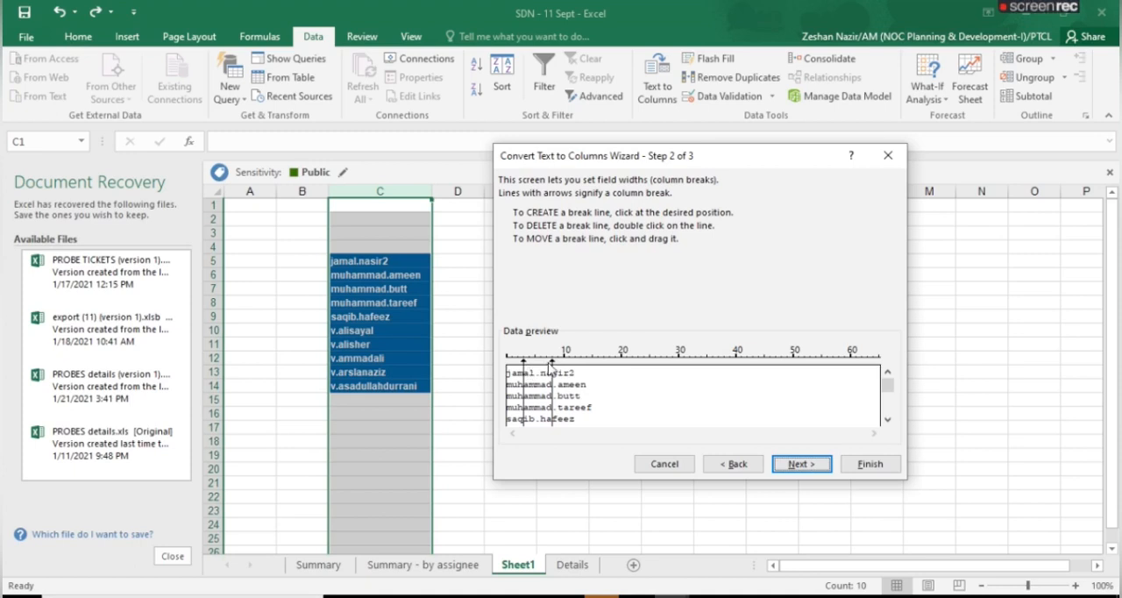
pyautogui.click(801, 466)
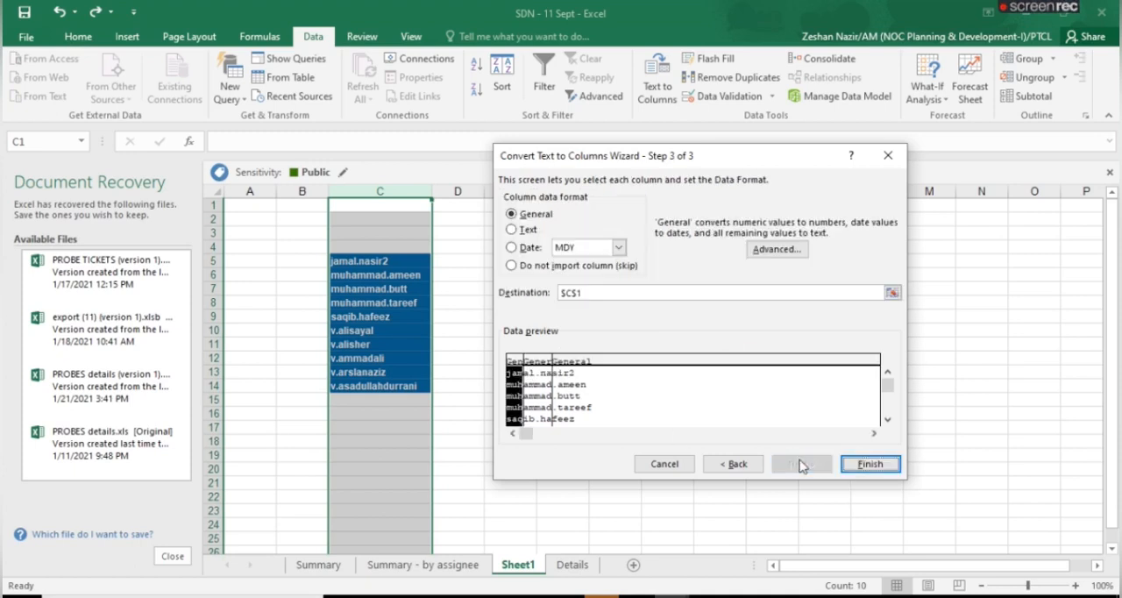
pyautogui.click(869, 464)
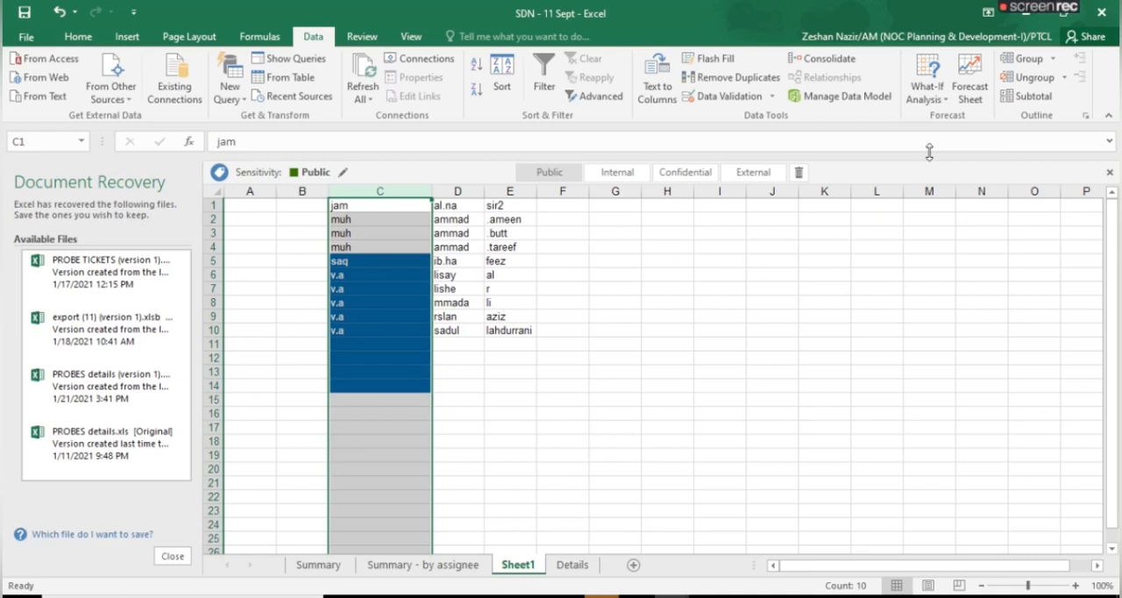
# In the New Microsoft Excel Worksheet workbook, sort the Sheet2 table by Name from A to Z, and re-sort it from Z to A
pyautogui.moveTo(1005, 7)
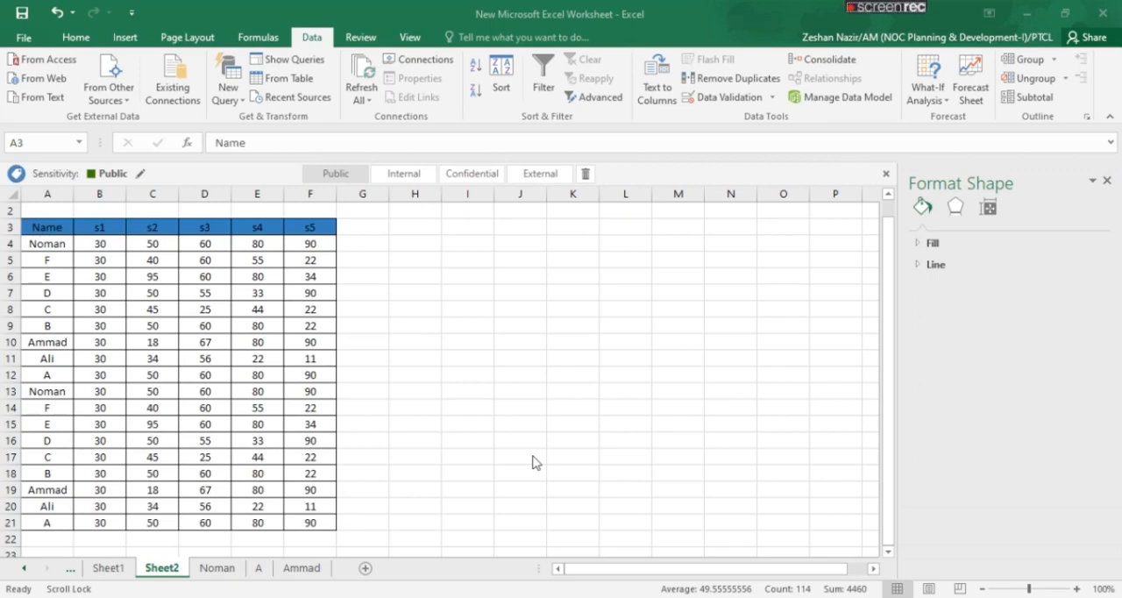
pyautogui.click(56, 232)
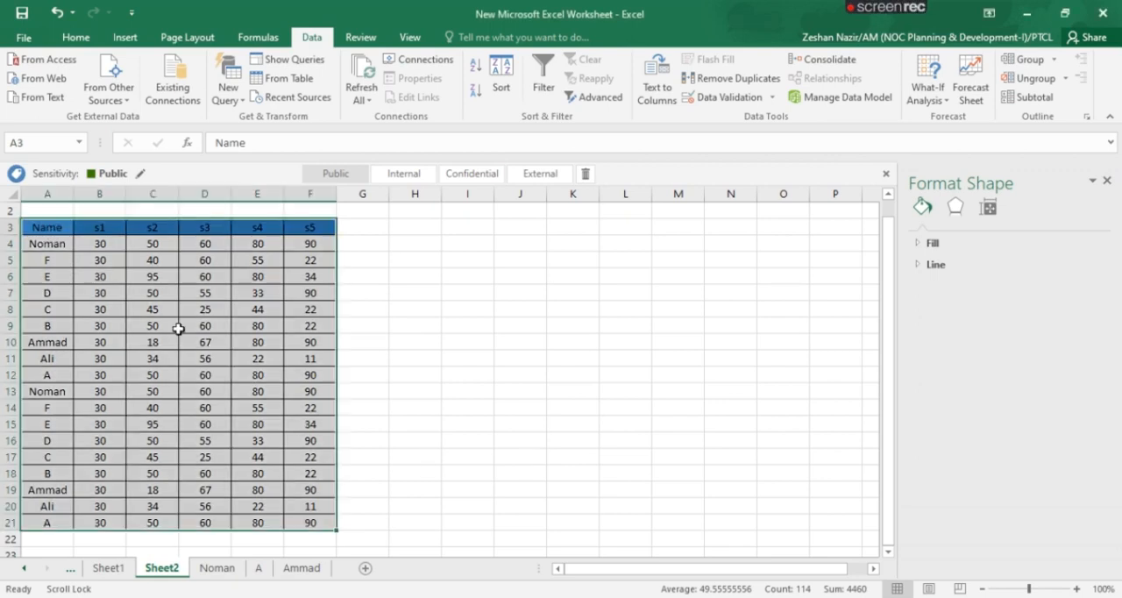
pyautogui.click(475, 66)
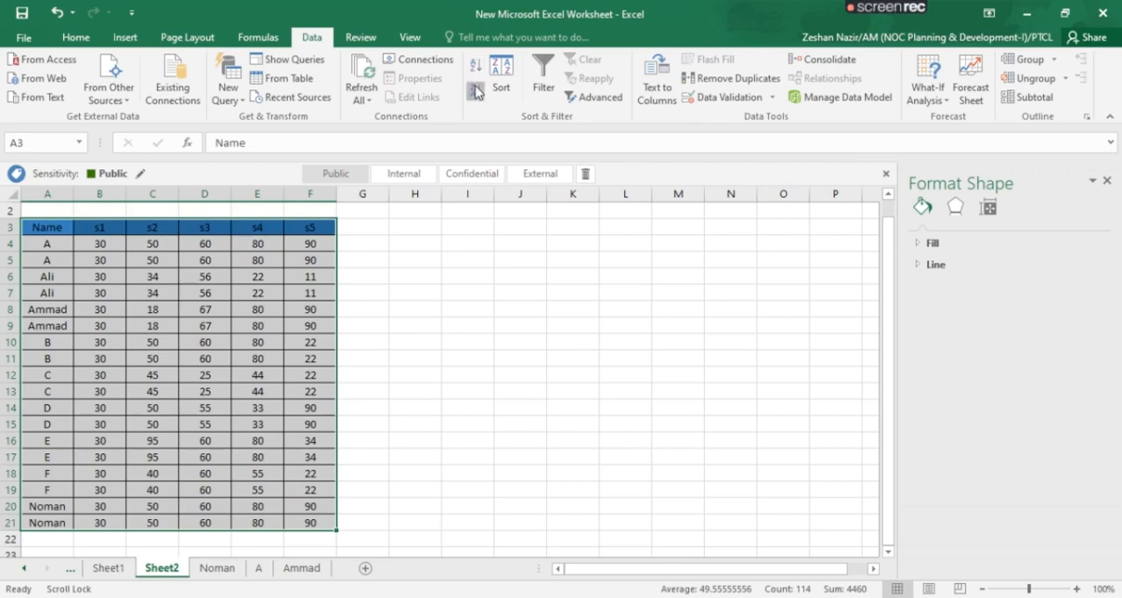
pyautogui.click(476, 91)
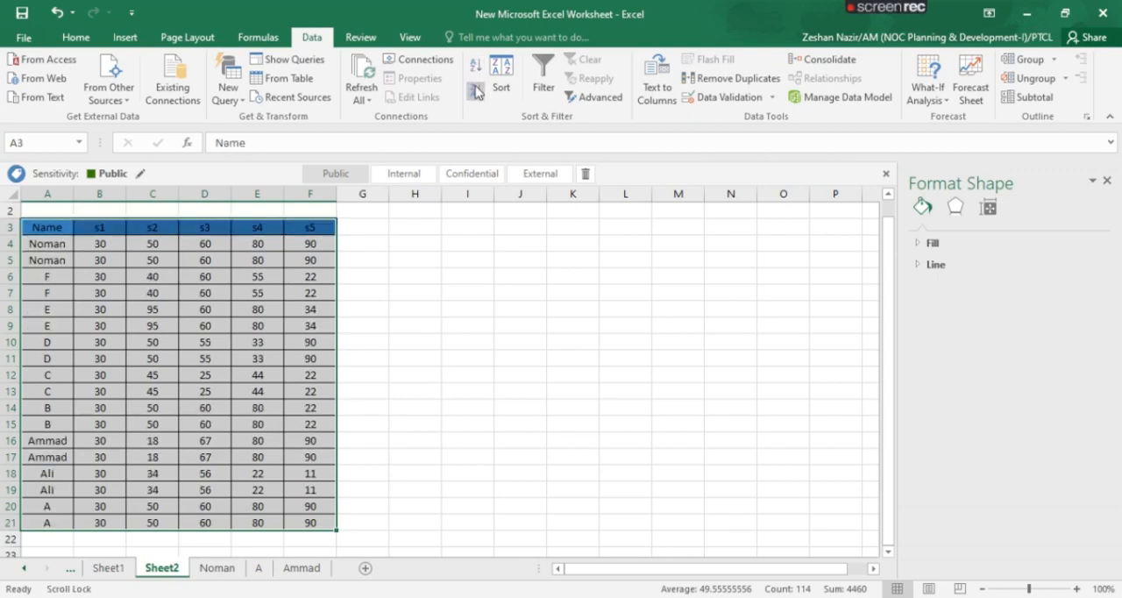